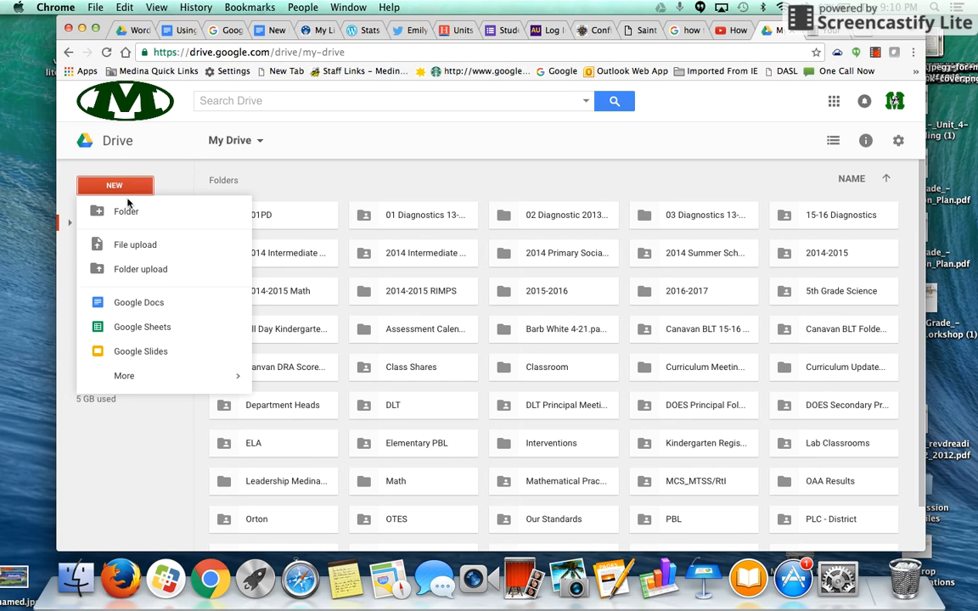
Create a new Google Form from Drive and title it "Student Writing Conferences"
mouse_move(143, 375)
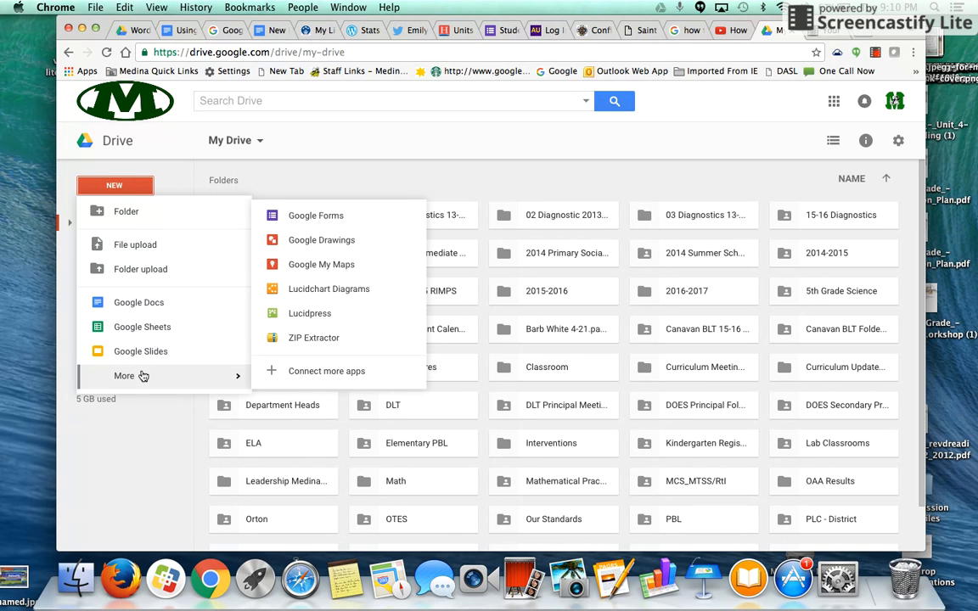
left_click(310, 218)
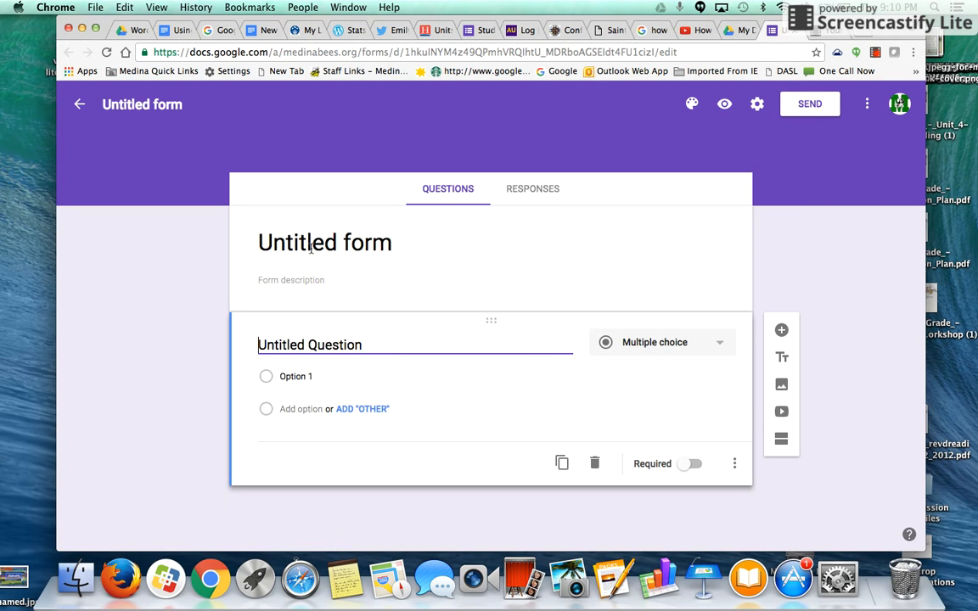
left_click(311, 246)
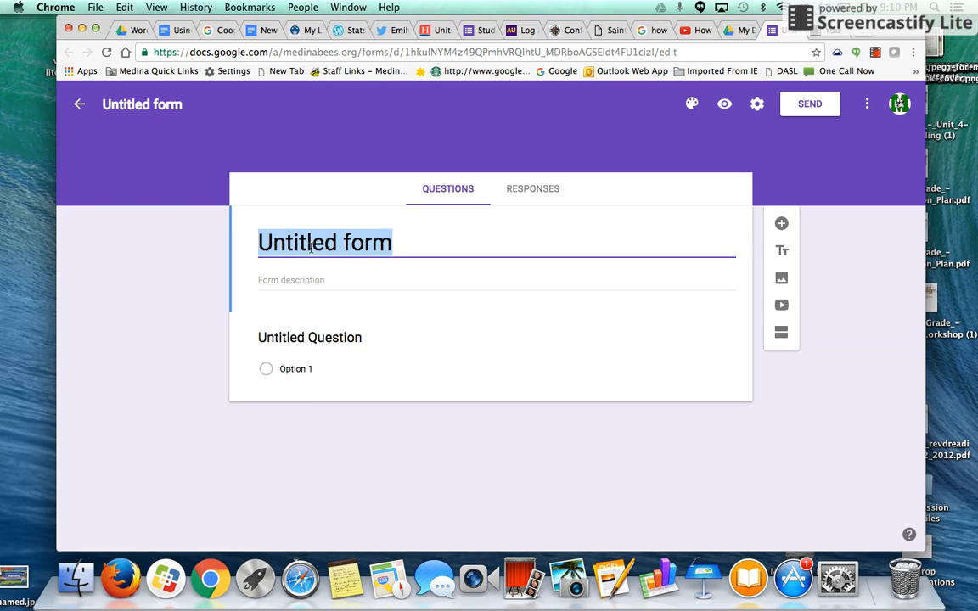
type("Student Writing Co")
key("BackSpace")
type("Conferences")
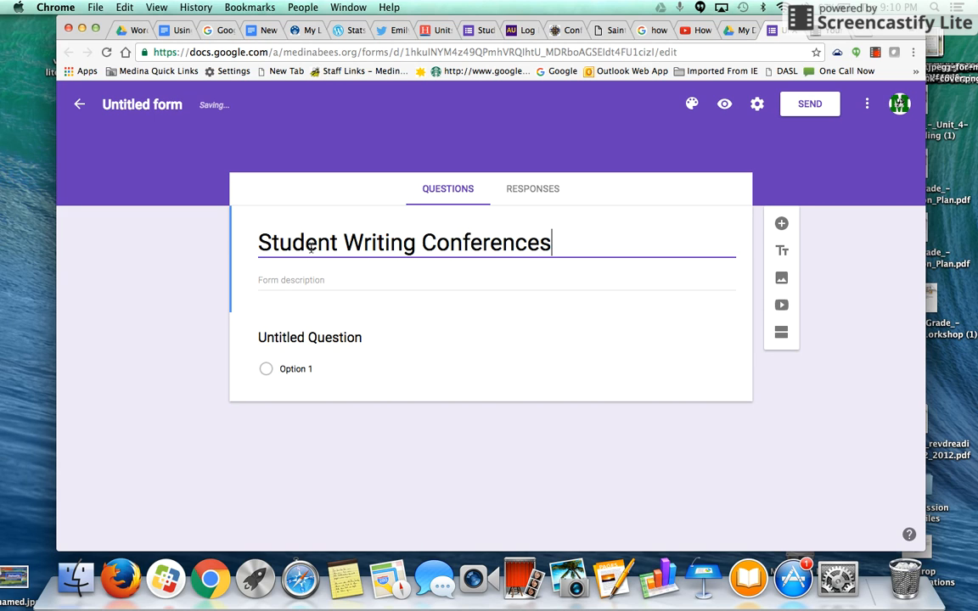
Enter "Nonfiction Unit" as the form description
left_click(280, 284)
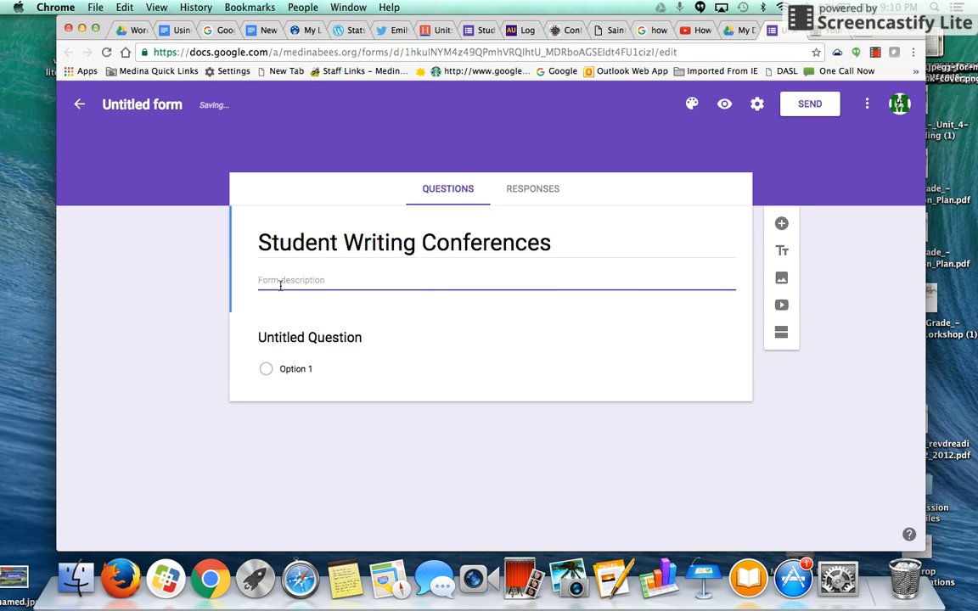
type("Nonfiction U")
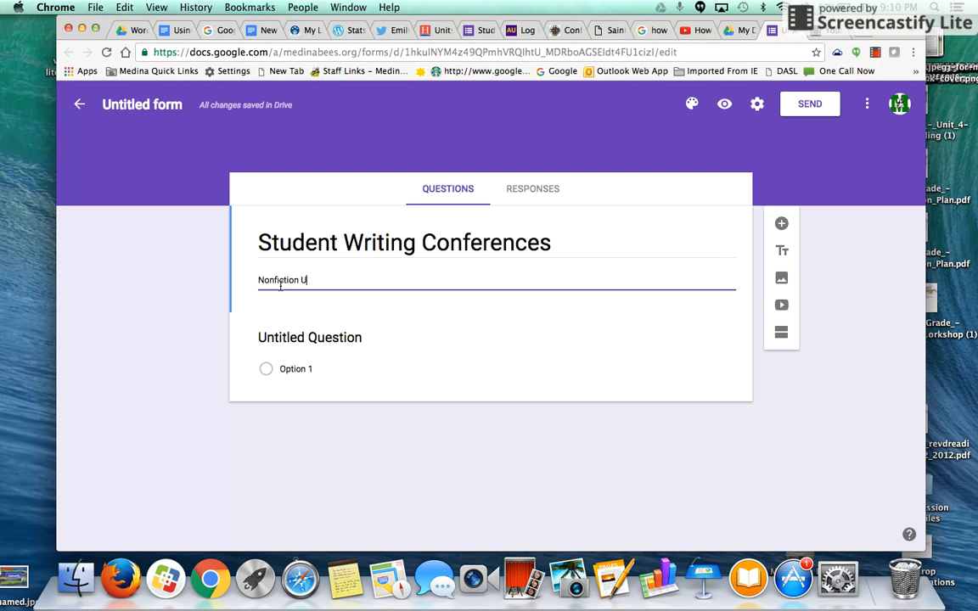
type("ntt")
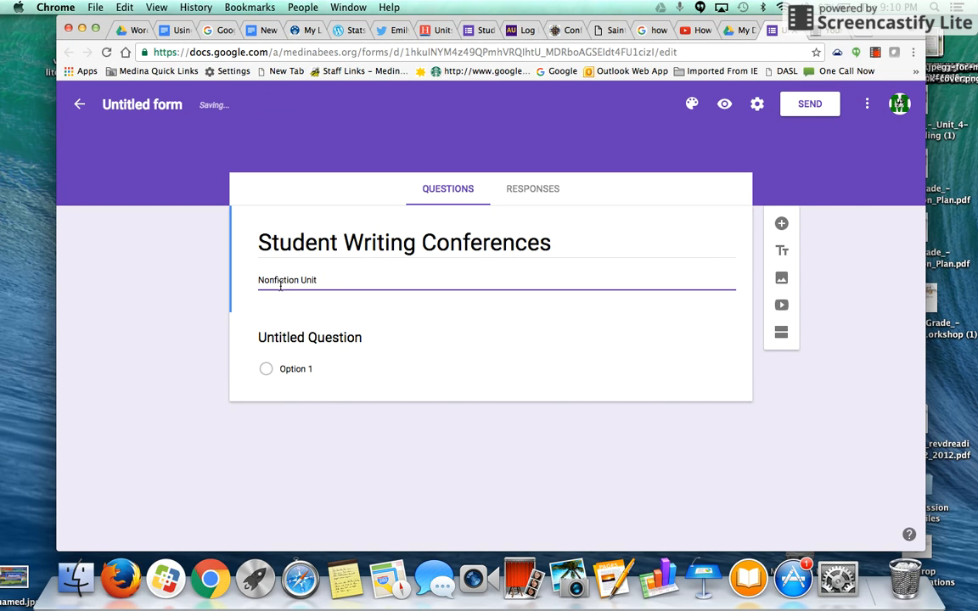
Title the first question "Name" and make it a short answer question
left_click(286, 340)
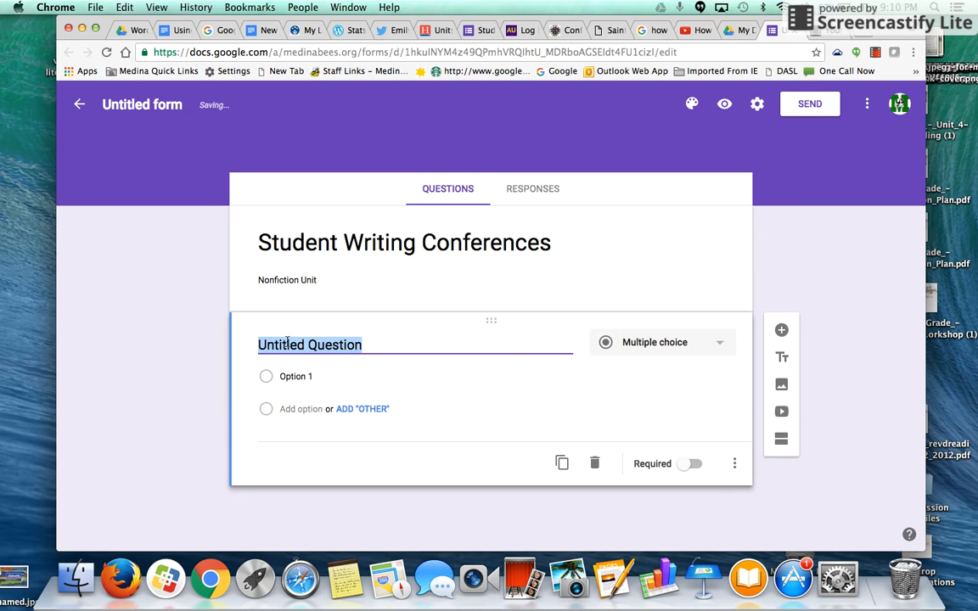
type("Name")
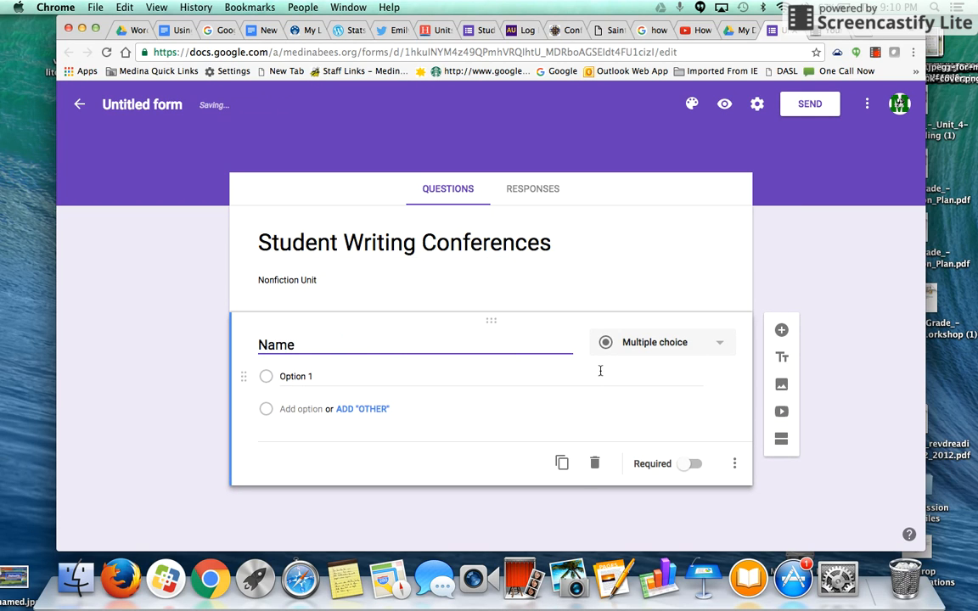
left_click(670, 348)
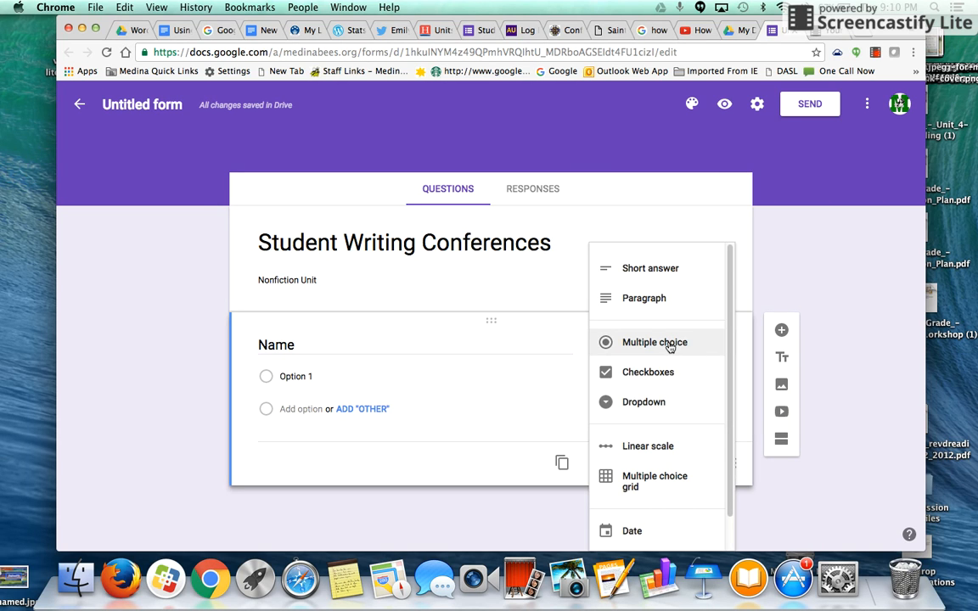
left_click(662, 270)
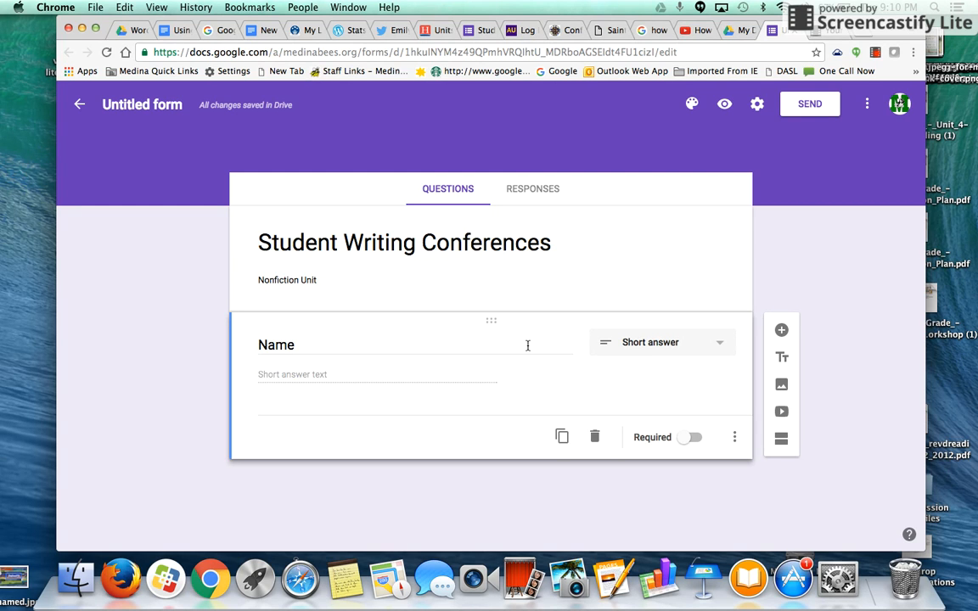
Add a second question below Name and set its type to Date
left_click(781, 332)
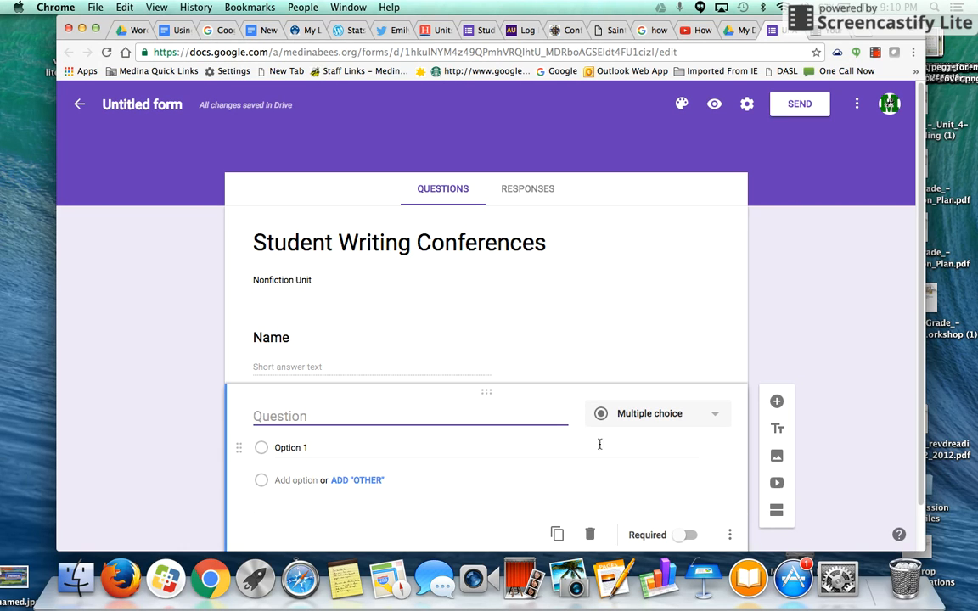
left_click(717, 420)
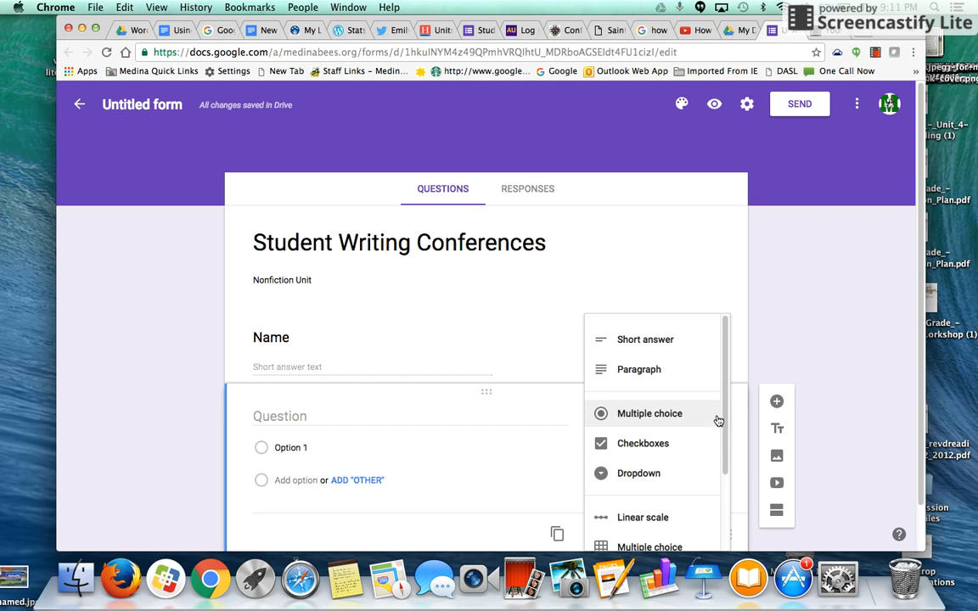
scroll(701, 430, "down", 2)
scroll(700, 430, "down", 3)
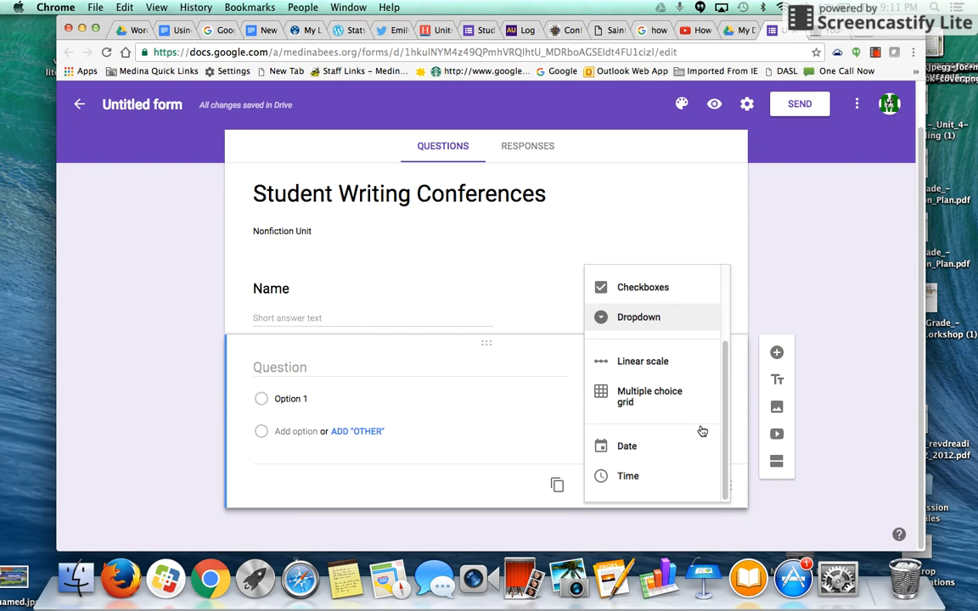
left_click(624, 447)
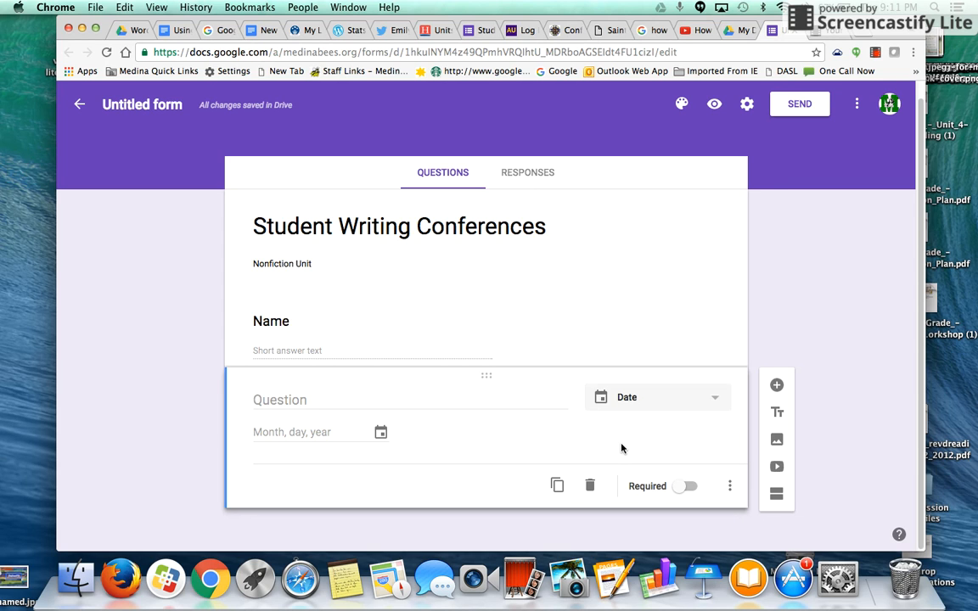
Add a checkboxes question reading "The writer wrote a lead that would interest readers by including"
left_click(778, 388)
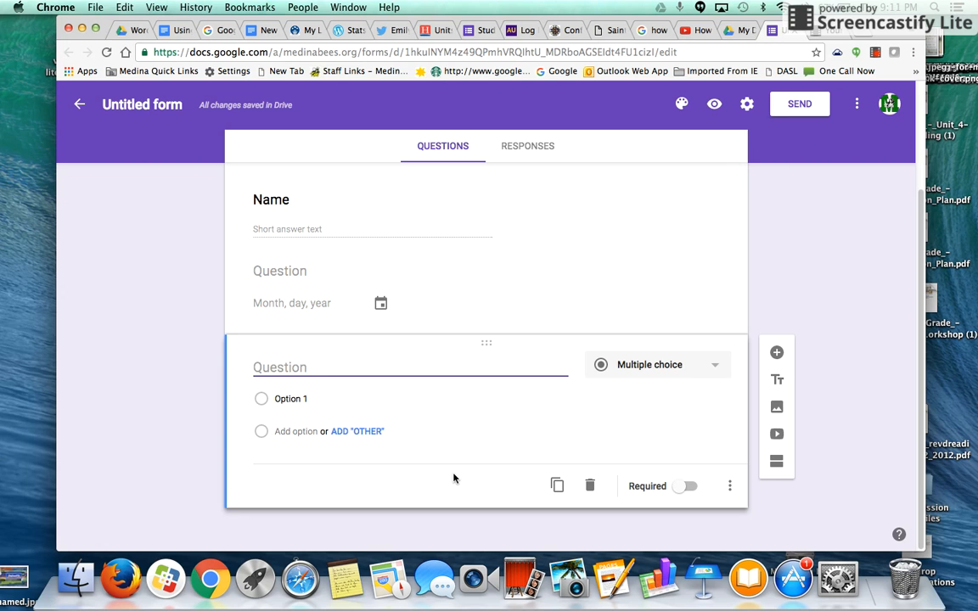
type("The writer wrot")
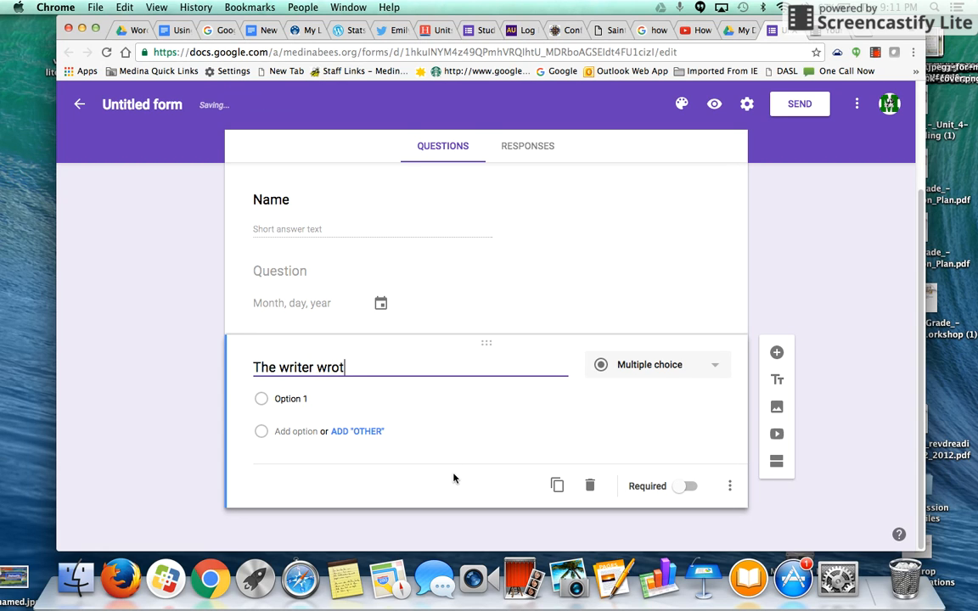
type("e a lead that ")
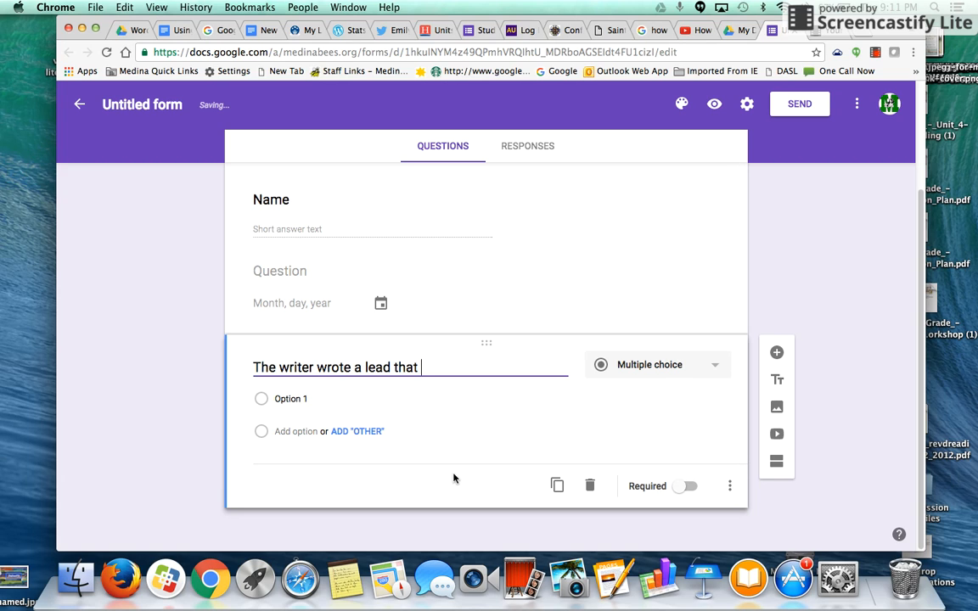
type("wou")
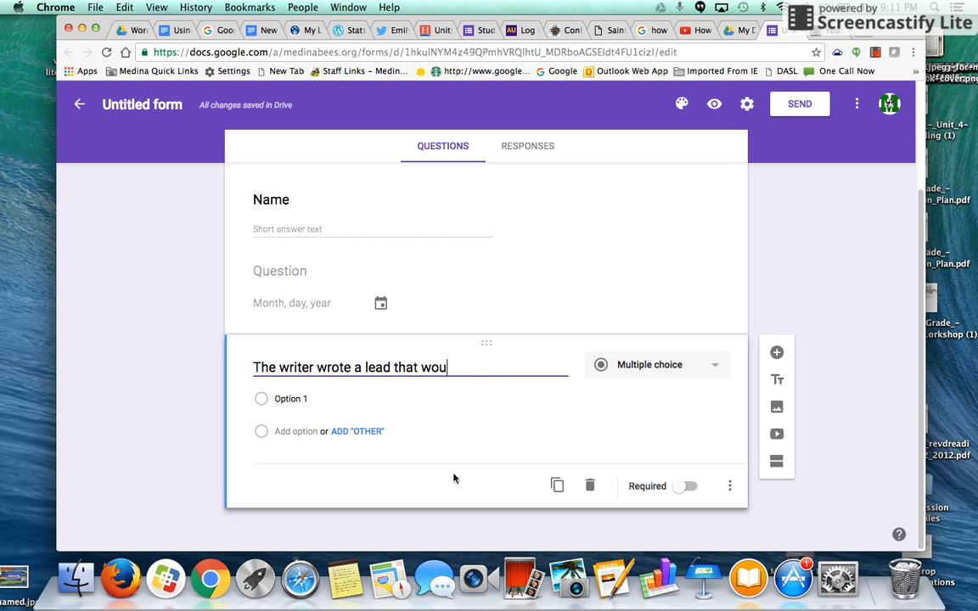
type("ld interest read")
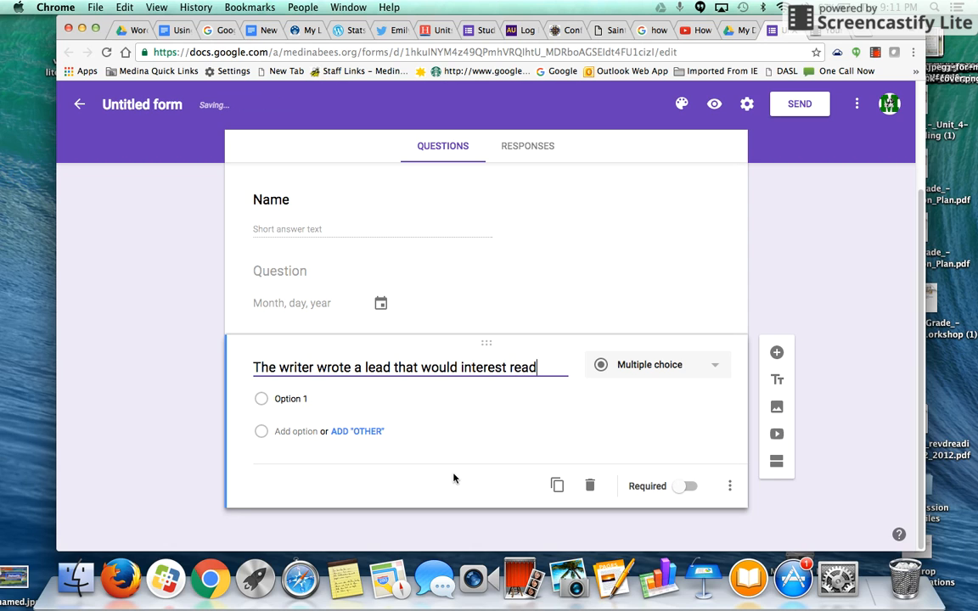
type("ers by i")
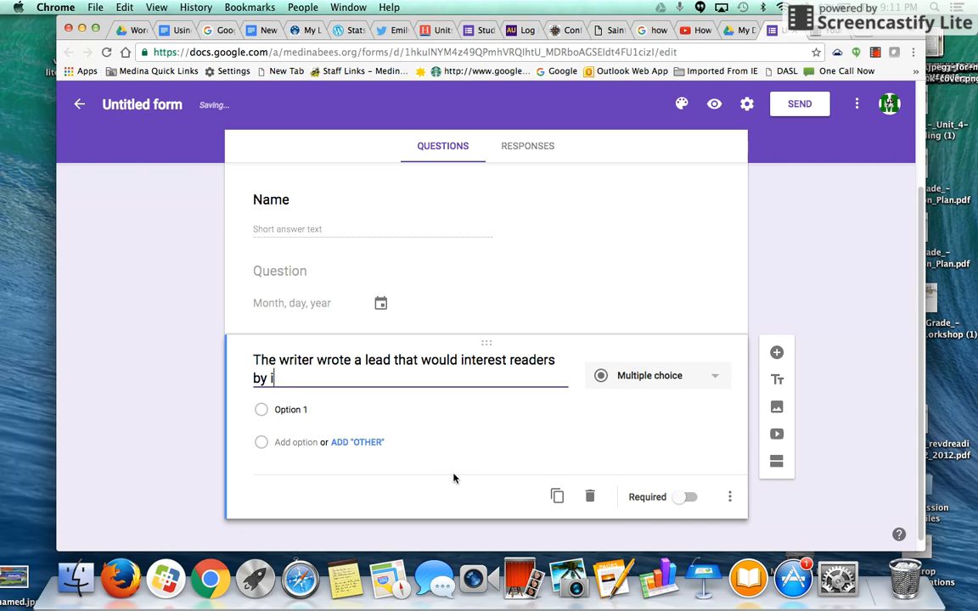
type("ncluding")
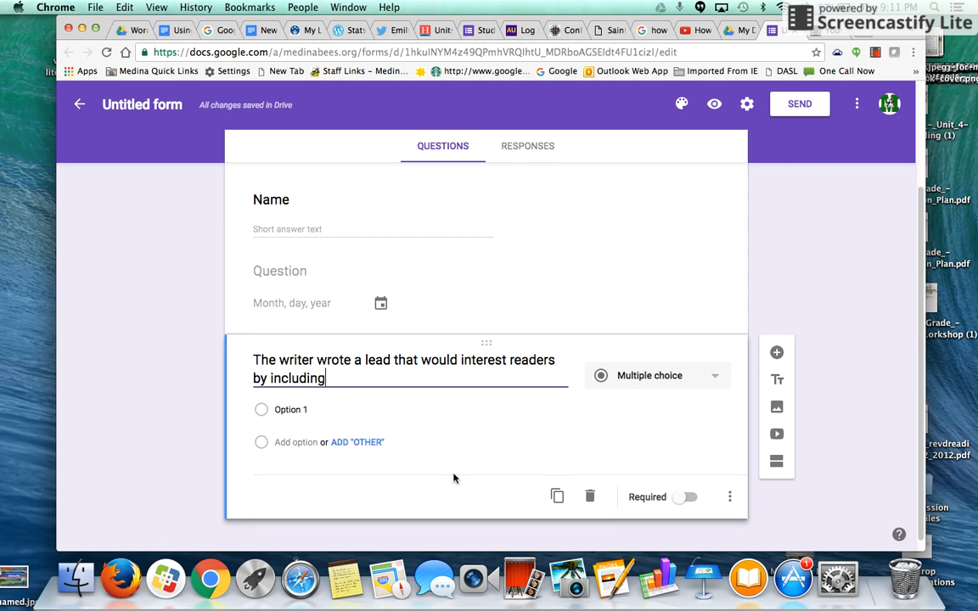
left_click(665, 379)
left_click(666, 412)
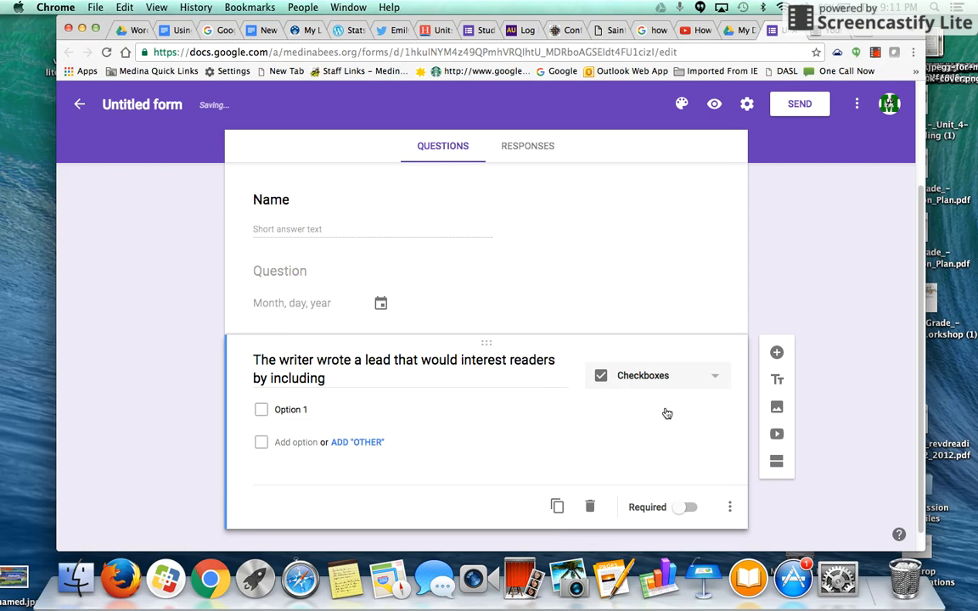
Enter "A quote from an expert or expert text" and "A significant fact" as the first two options of the lead question
scroll(558, 400, "down", 1)
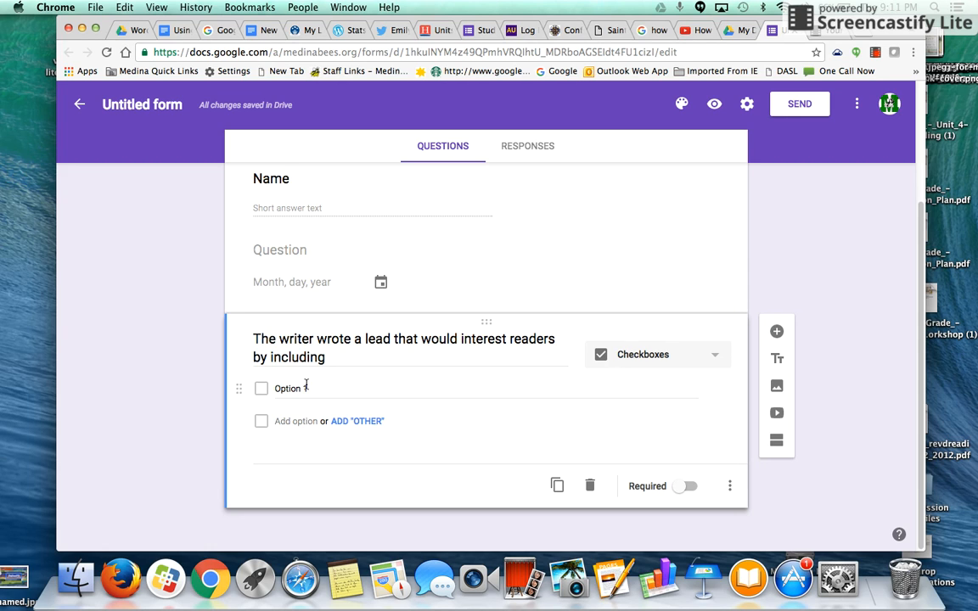
left_click(305, 389)
type("A quote from and")
type("xpert or ")
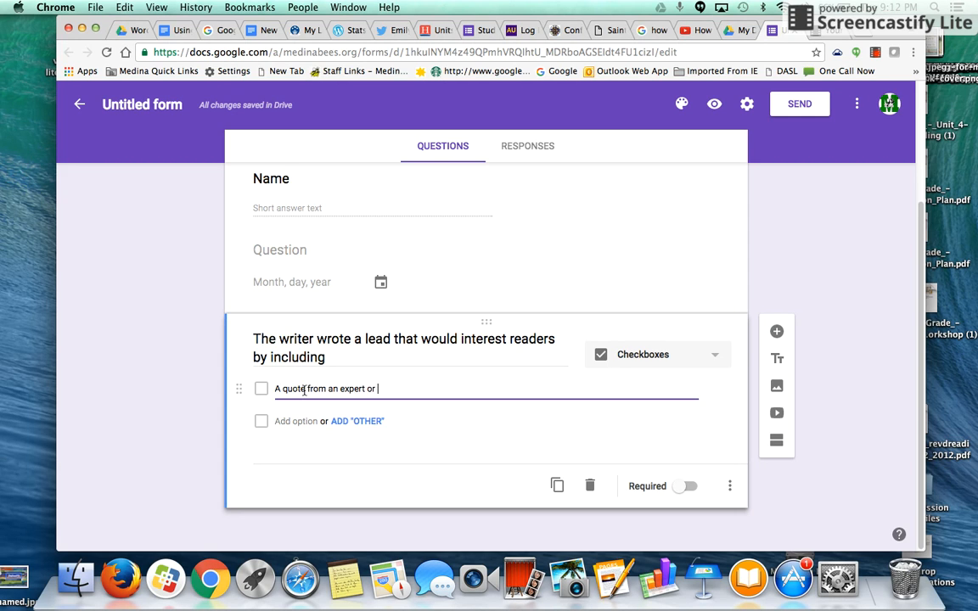
type("expert text")
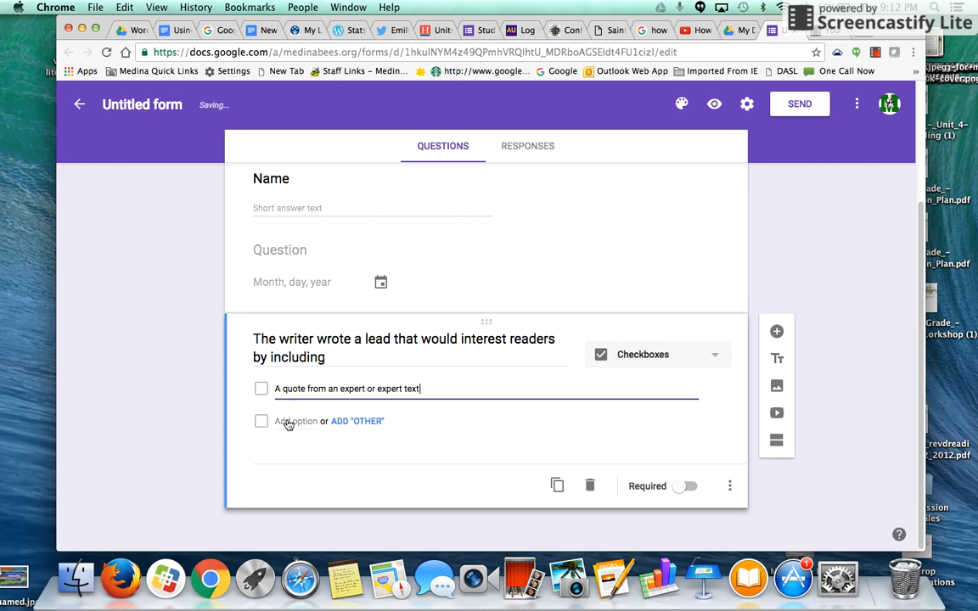
left_click(284, 422)
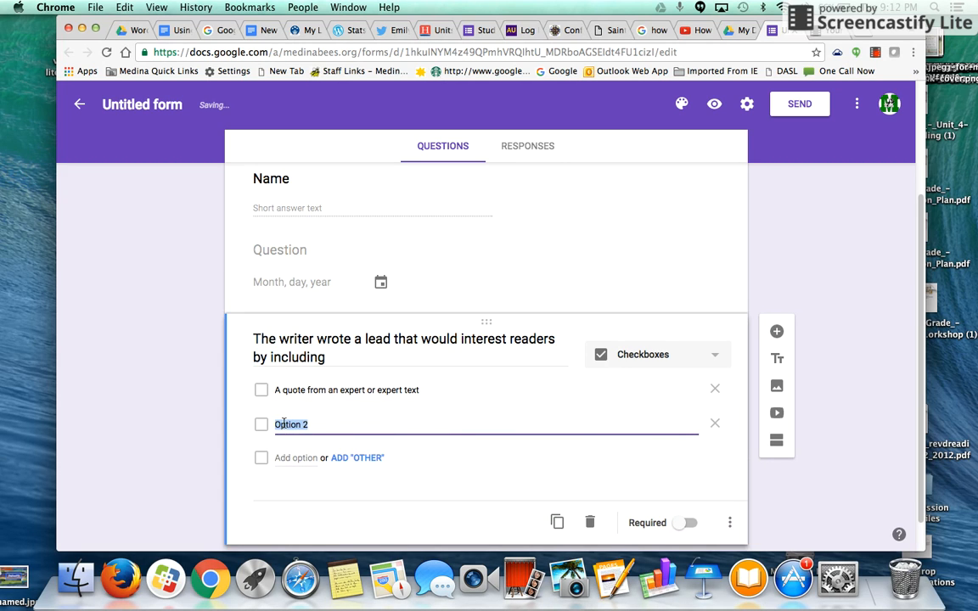
type("A significant")
key("BackSpace")
type("nt fact")
Add the third and fourth checkbox options "Her own ideas about the topic" and "The subtopics and sequence"
left_click(283, 459)
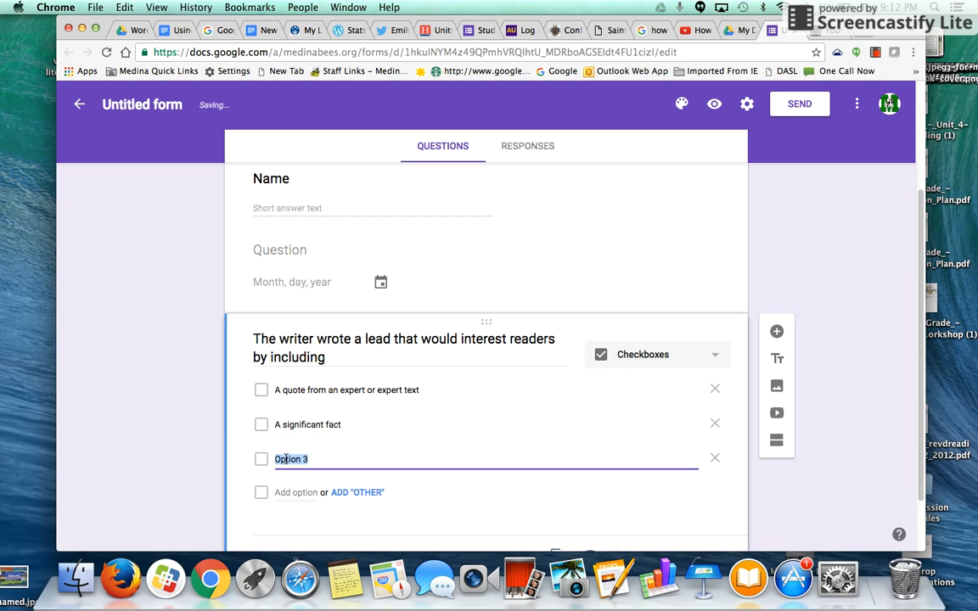
type("Her wo")
type("n")
key("BackSpace")
key("BackSpace")
key("BackSpace")
type("own ideas about the topic")
key("Return")
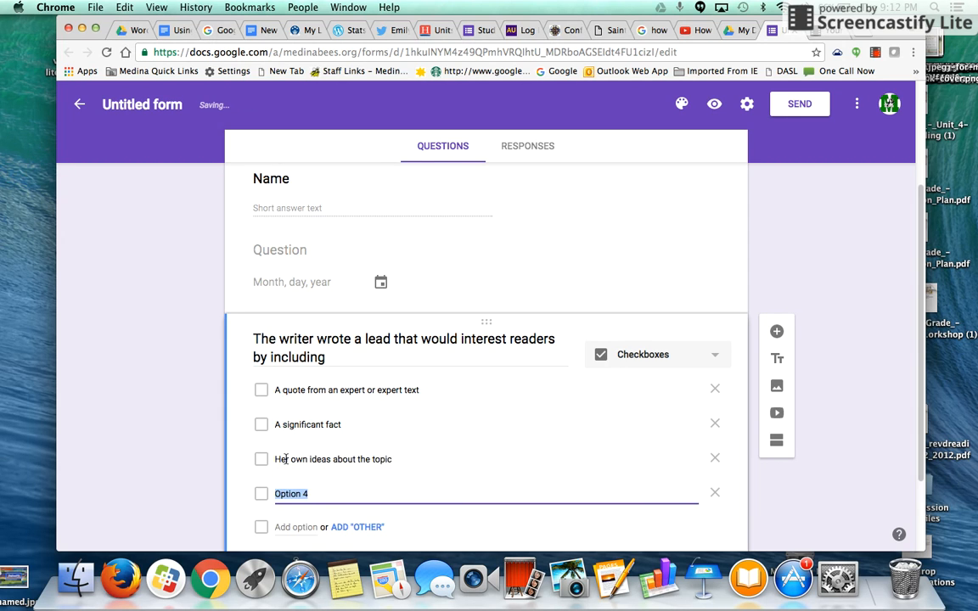
type("The subtopics and sequence")
Add a fifth checkbox option "None of the above", followed by an "Other" option
key("Return")
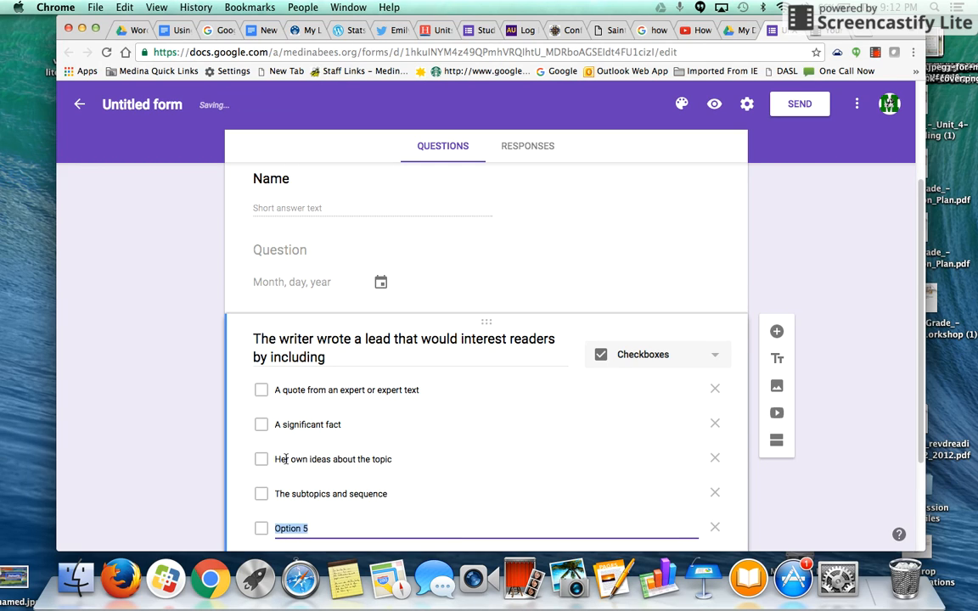
type("N")
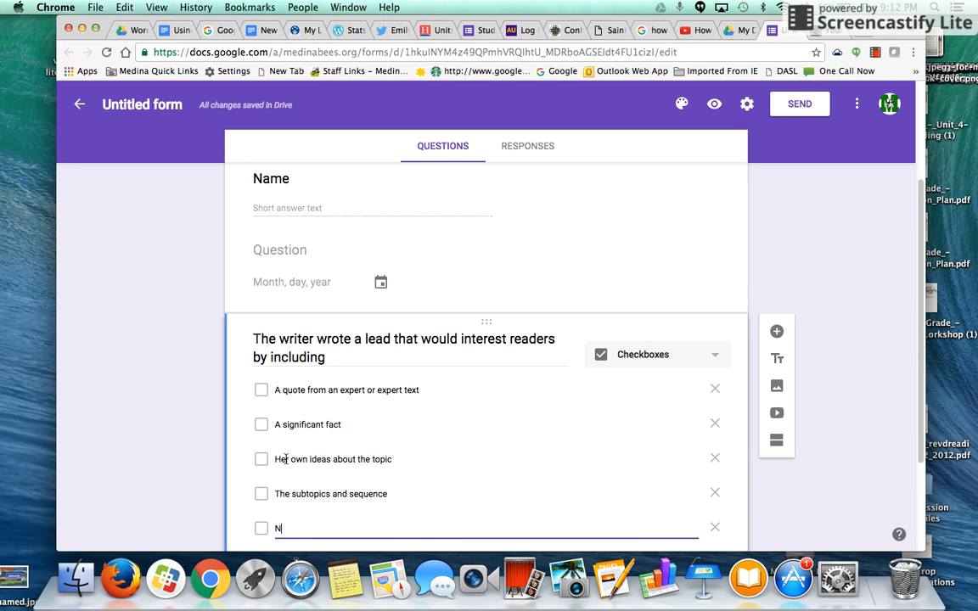
type("one")
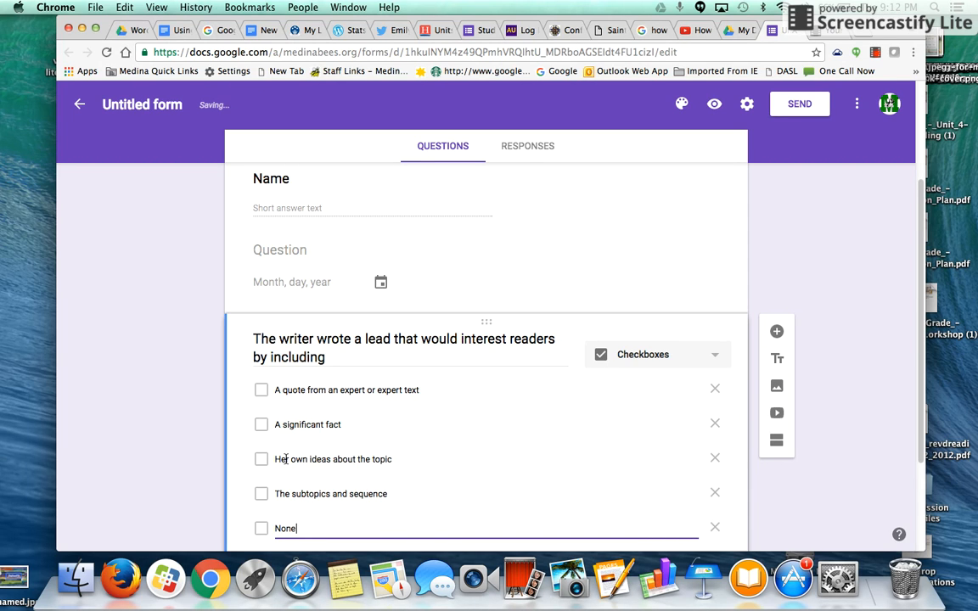
type(" of the sbove")
scroll(285, 458, "down", 3)
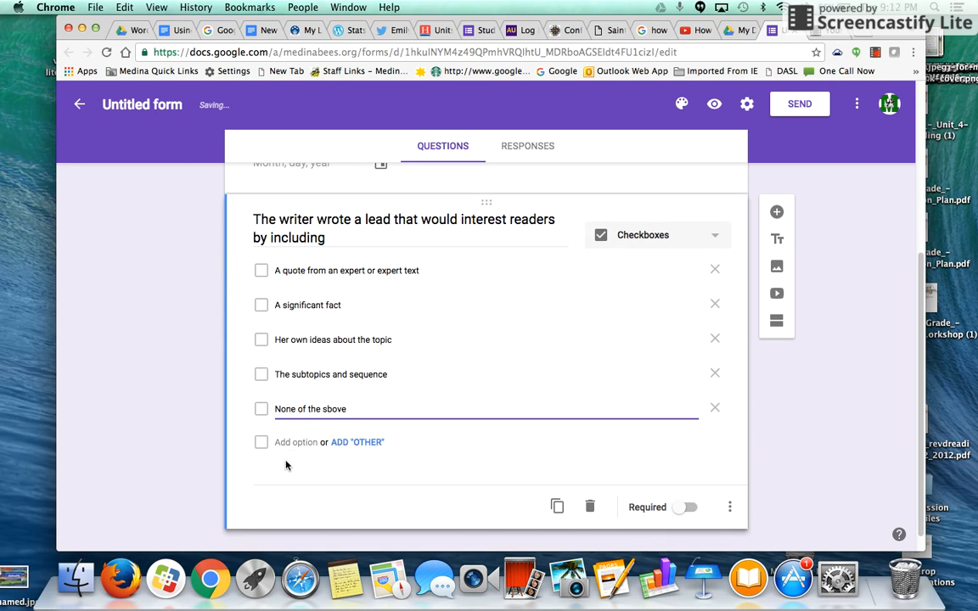
left_click(327, 409)
key("BackSpace")
type("a")
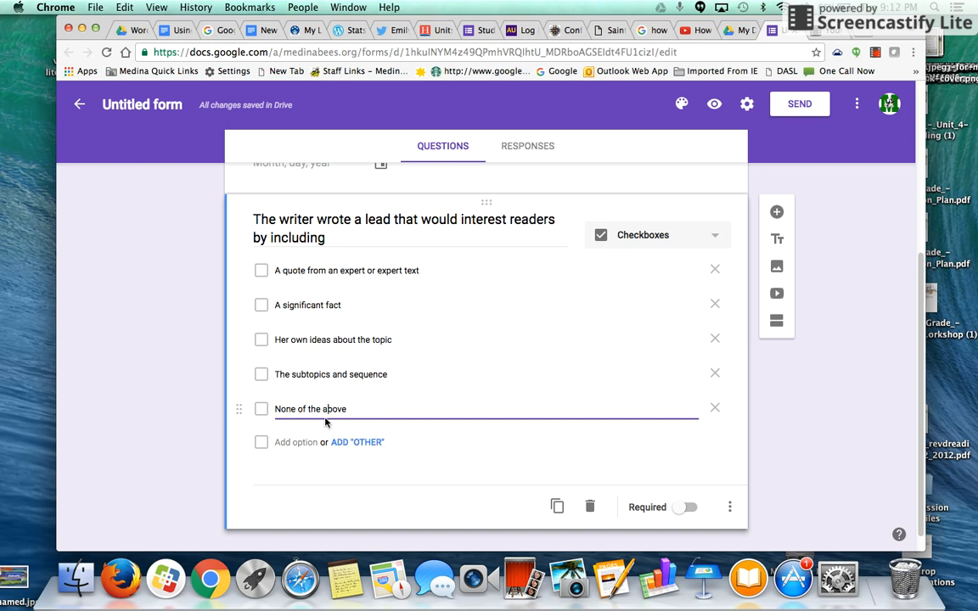
left_click(363, 442)
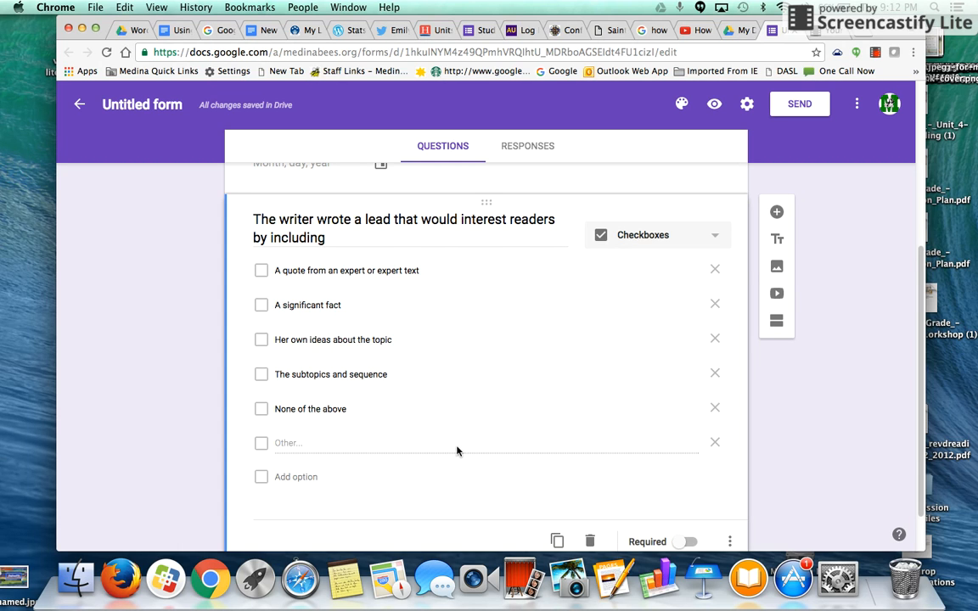
Add a short answer question titled "Teaching Point" after the lead question
left_click(777, 213)
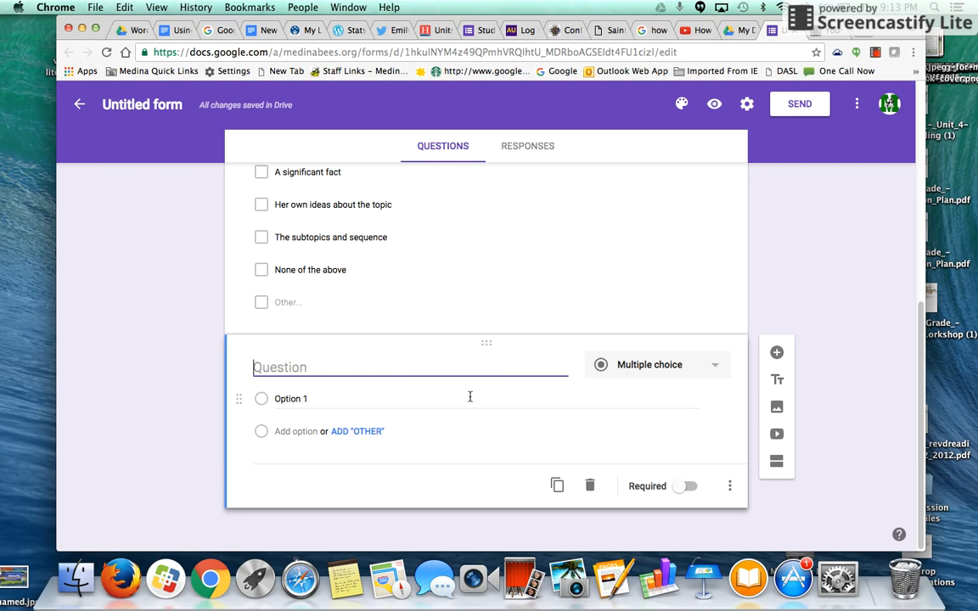
left_click(679, 367)
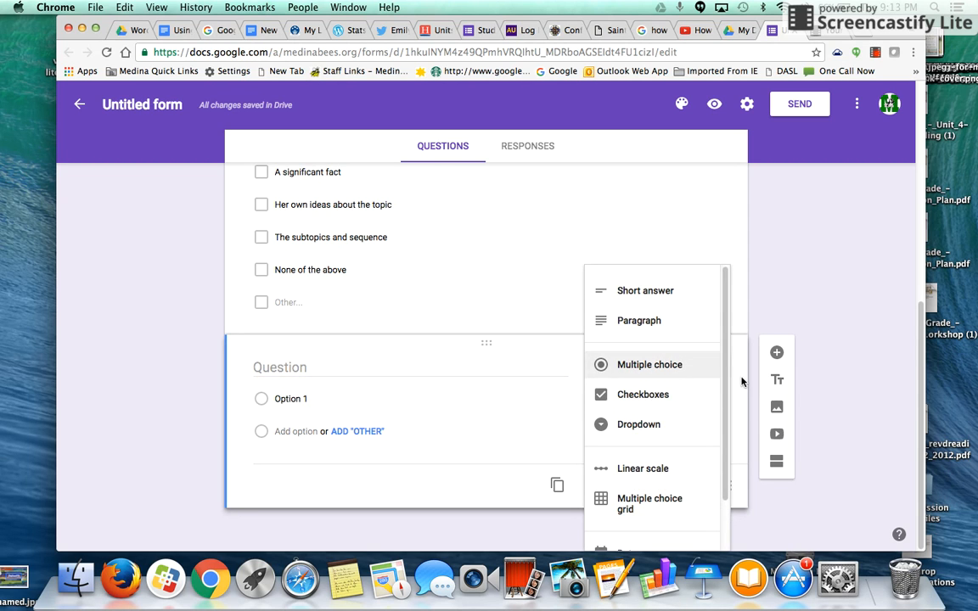
left_click(741, 382)
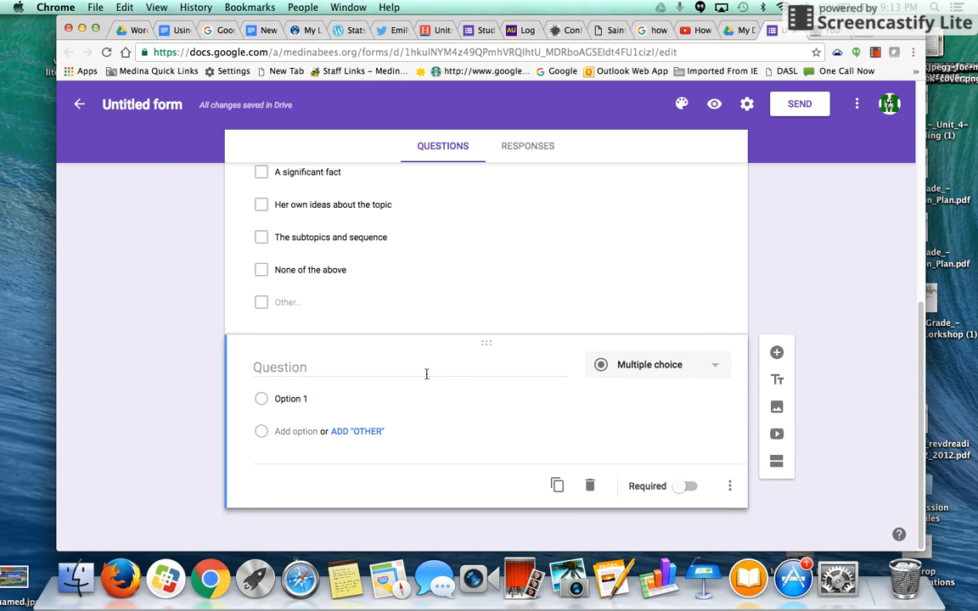
left_click(311, 367)
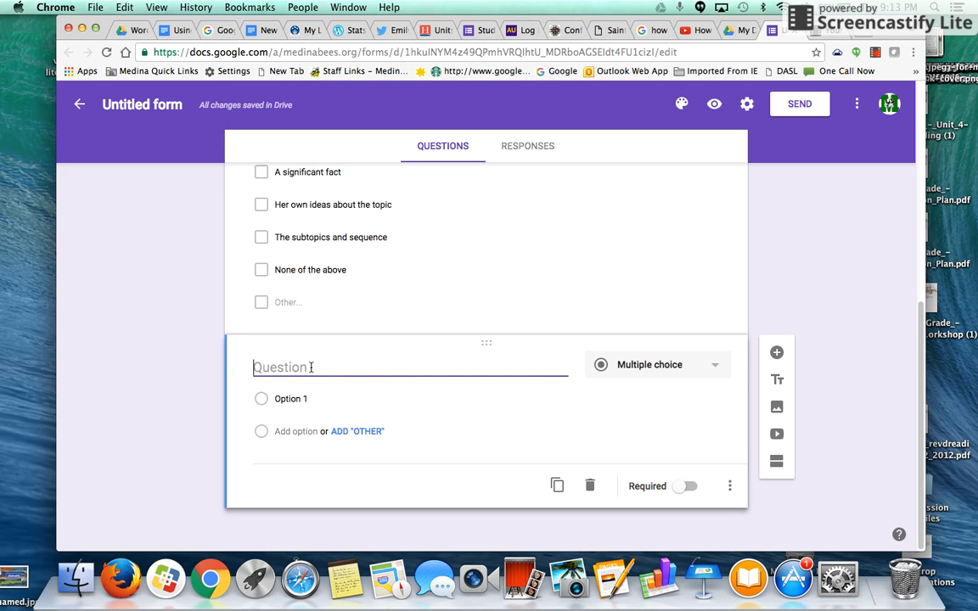
type("Teaching Point")
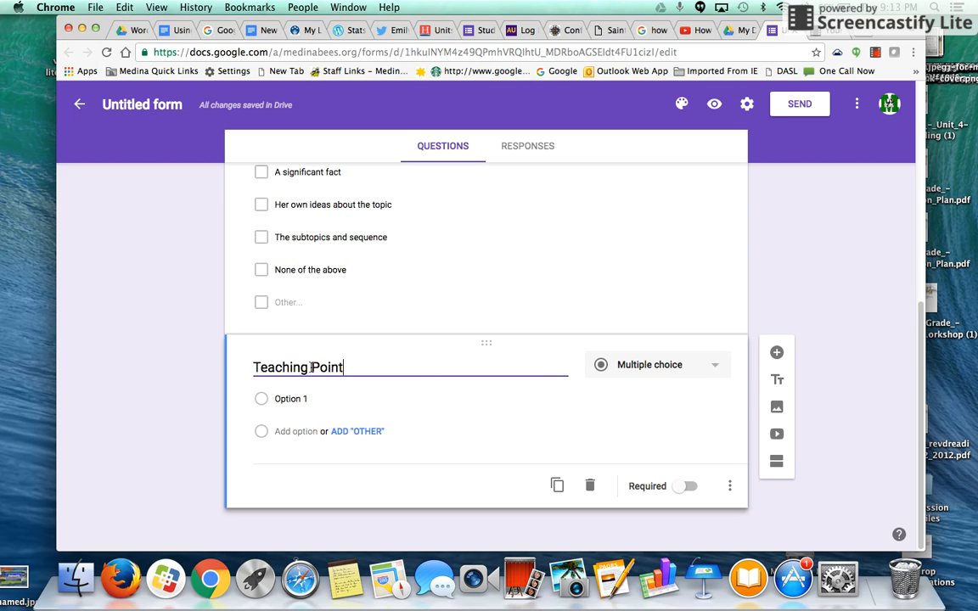
left_click(653, 371)
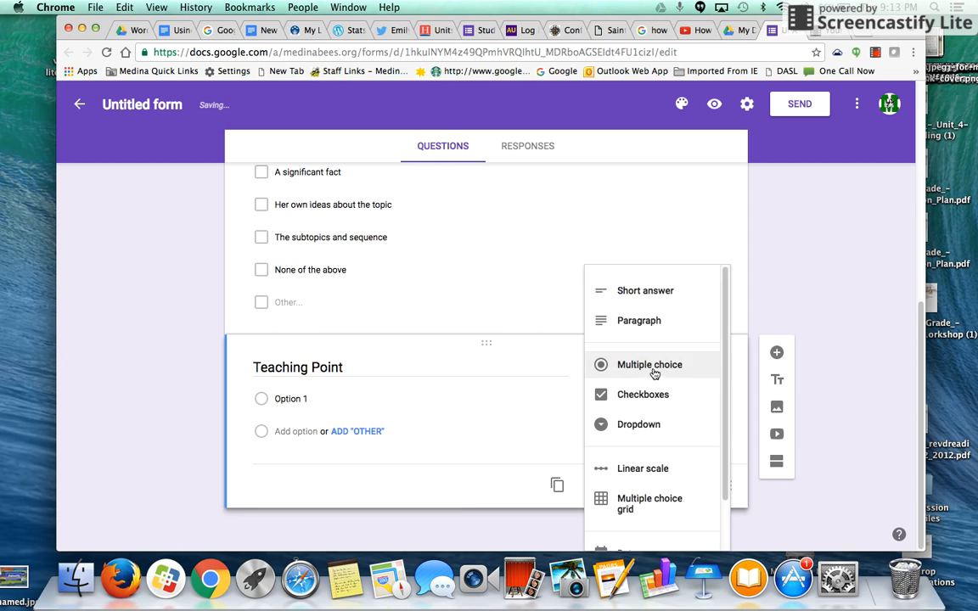
left_click(657, 300)
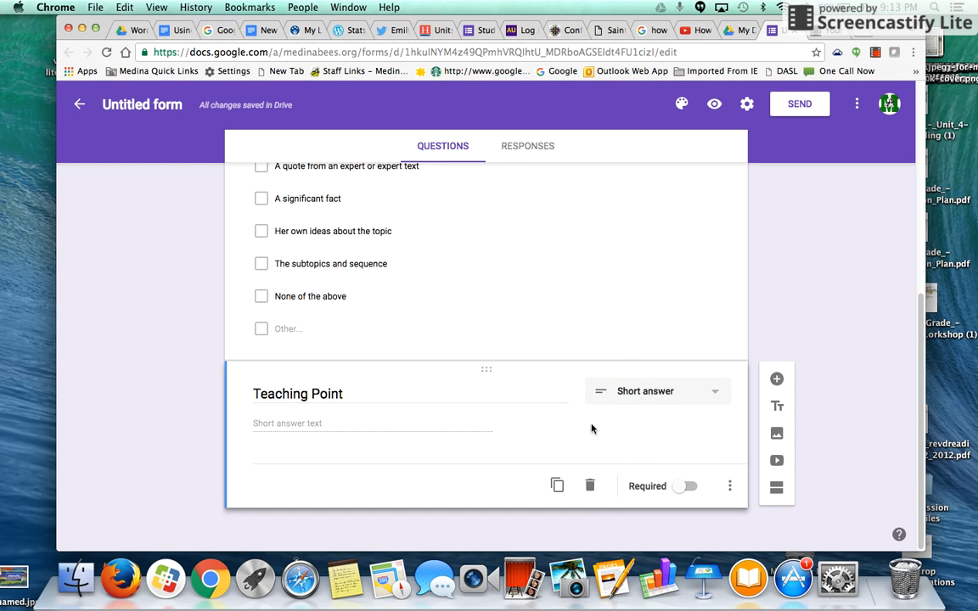
Add another question titled "Other notes" below the Teaching Point question
left_click(776, 379)
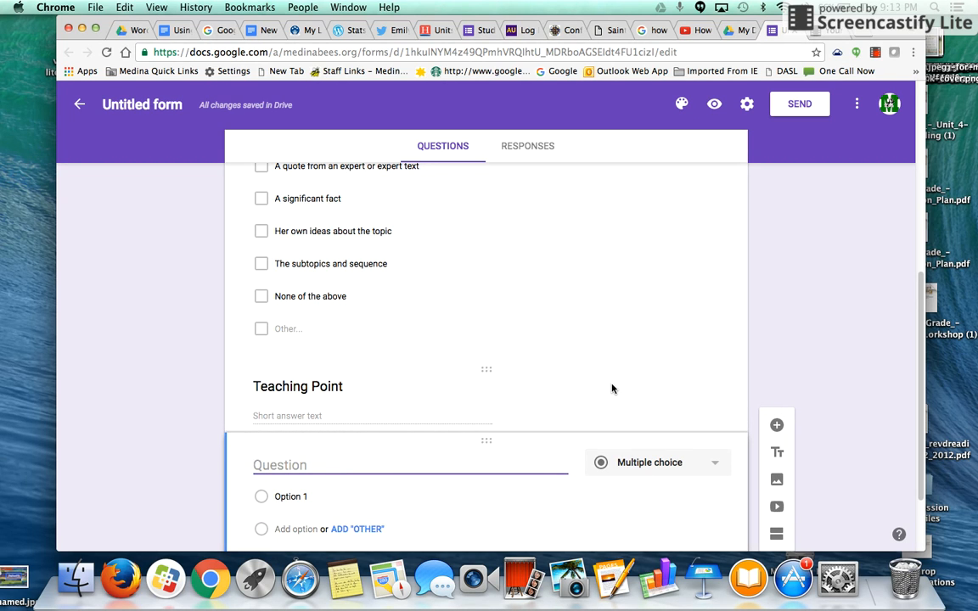
type("Other notes")
scroll(611, 388, "down", 2)
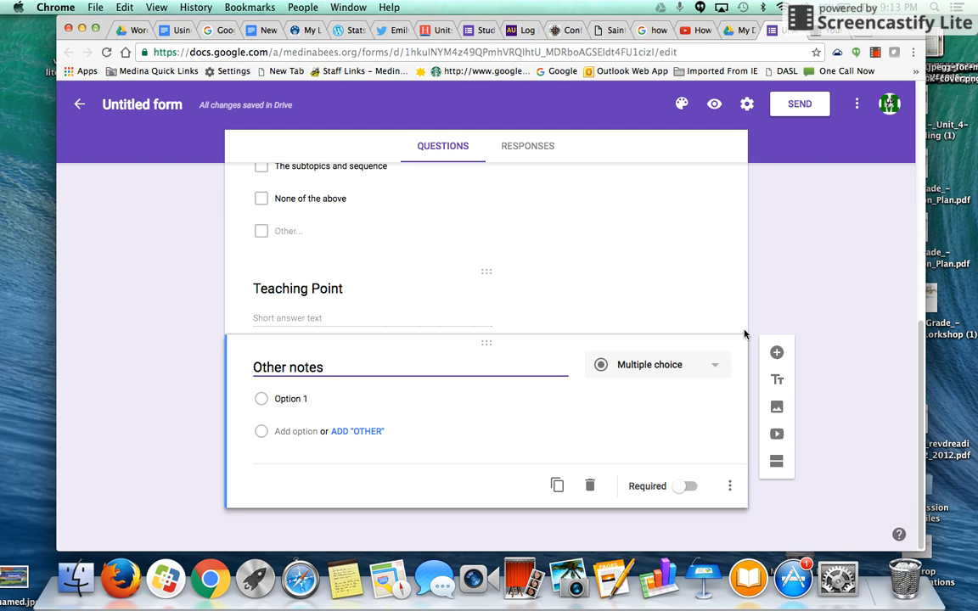
Try dark blue and lime green as the form's theme colour
scroll(744, 333, "up", 15)
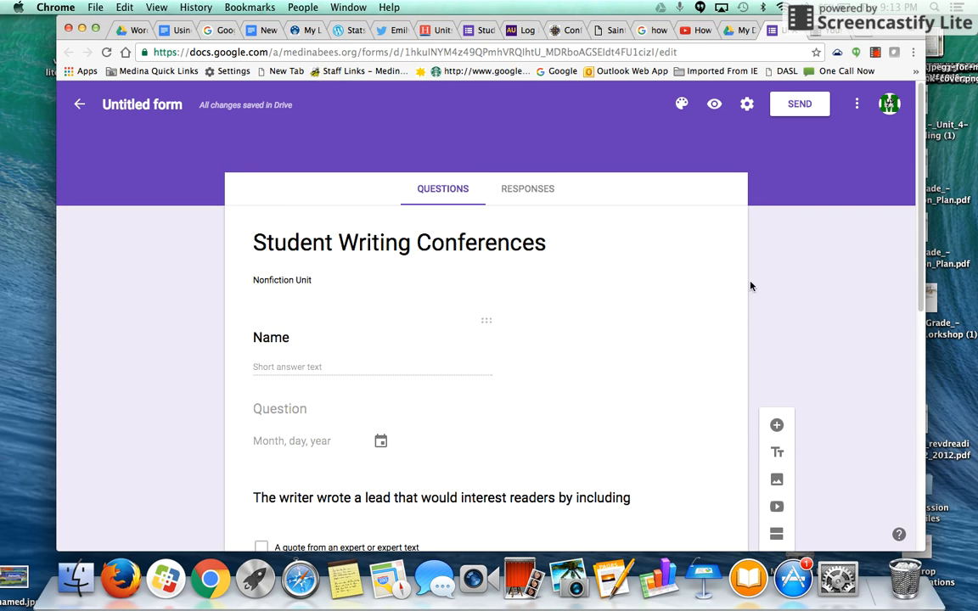
left_click(681, 109)
left_click(684, 198)
left_click(681, 105)
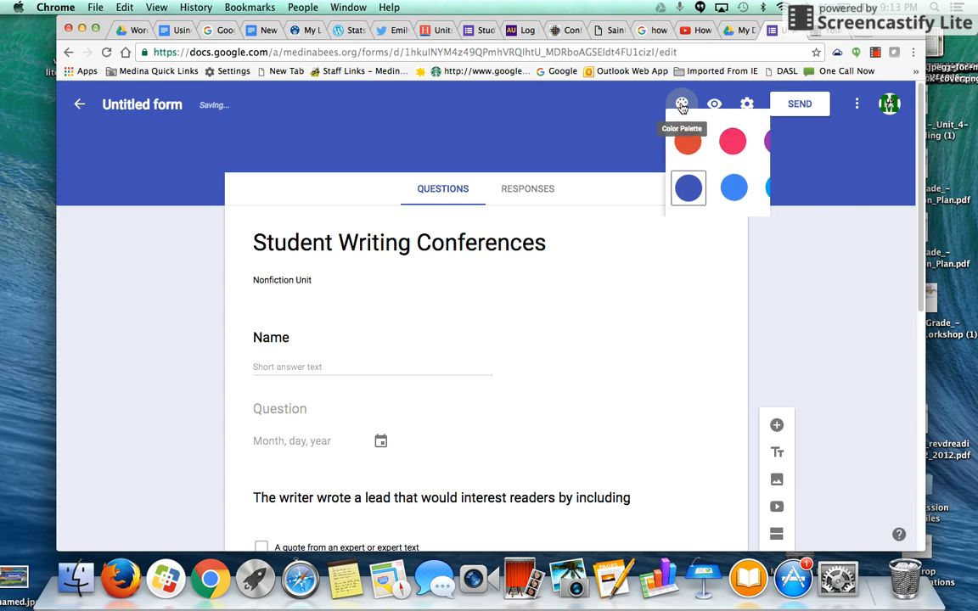
left_click(780, 242)
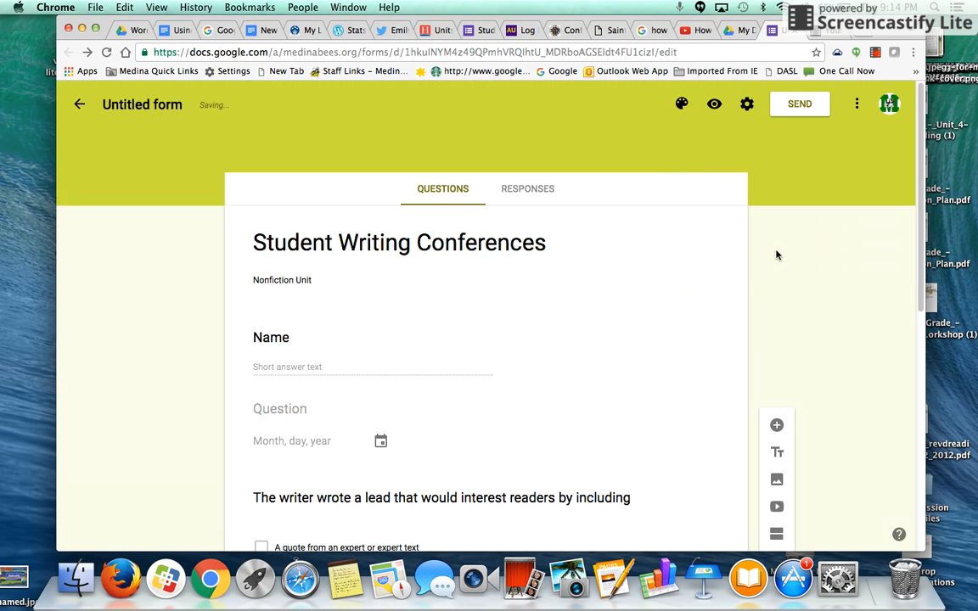
Apply the Work and School theme image showing a notepad, pencil and coffee cup as the form's header
left_click(681, 103)
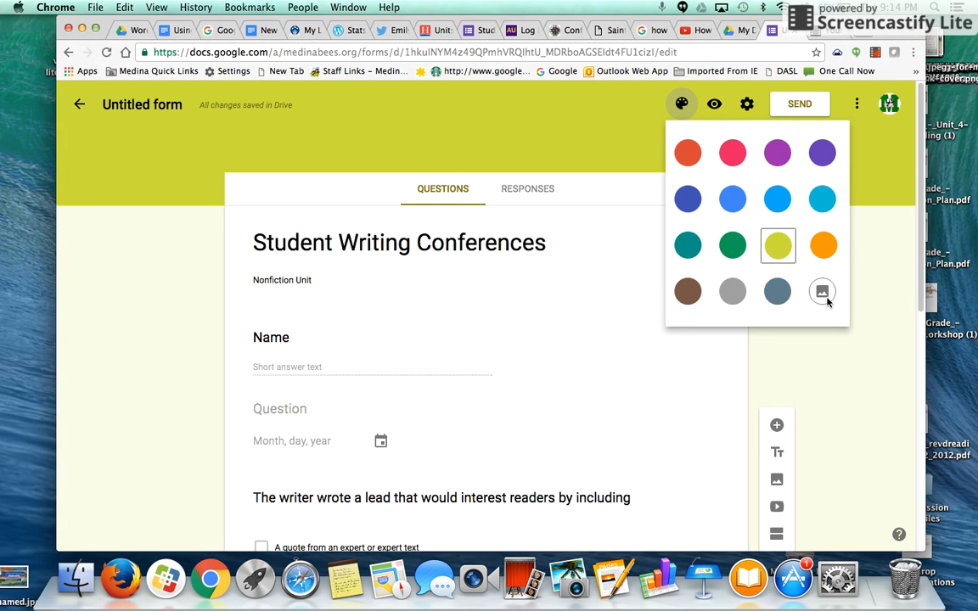
left_click(607, 319)
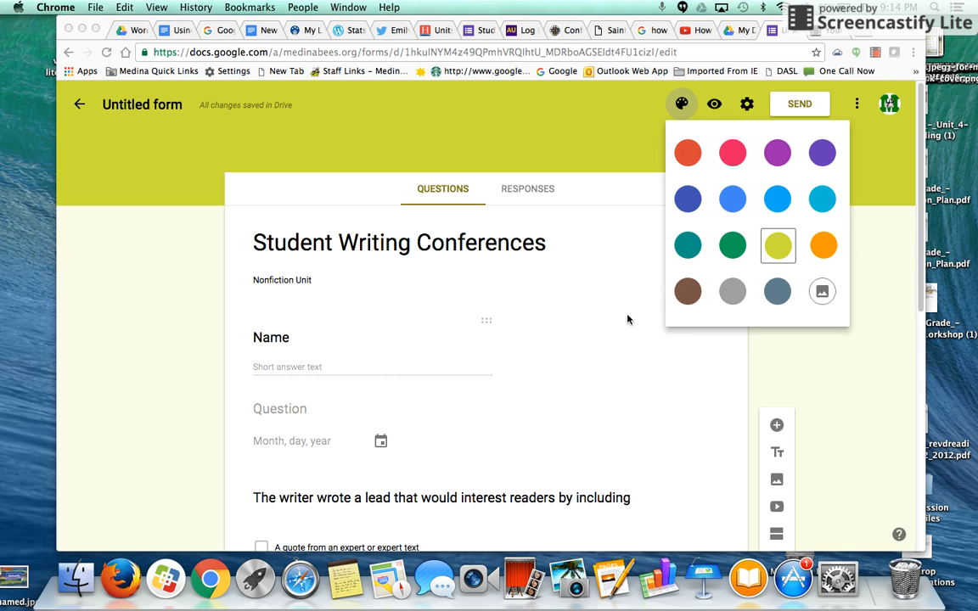
left_click(821, 293)
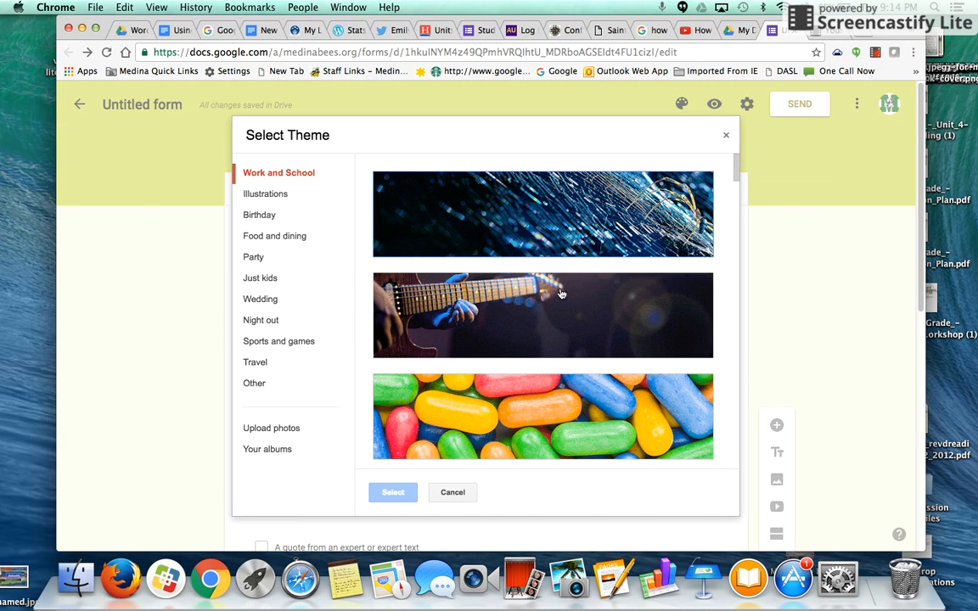
scroll(569, 257, "down", 15)
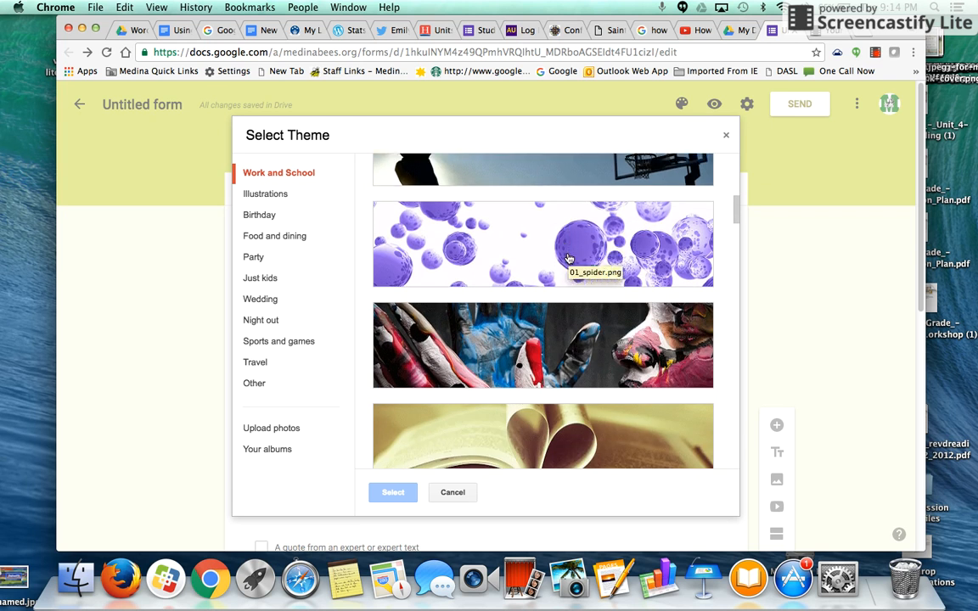
scroll(568, 258, "down", 8)
left_click(569, 270)
scroll(569, 270, "down", 15)
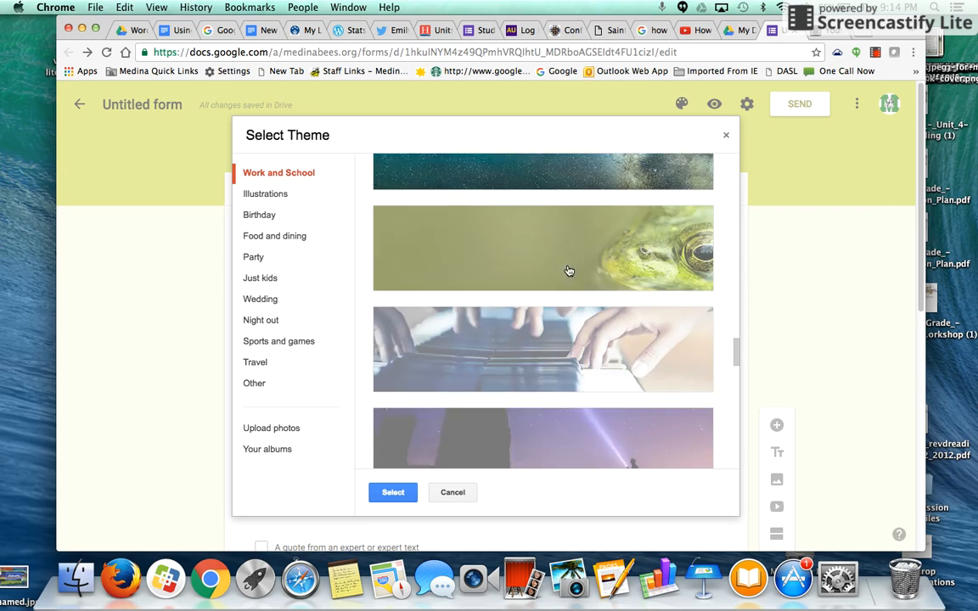
scroll(569, 270, "down", 15)
scroll(569, 269, "down", 10)
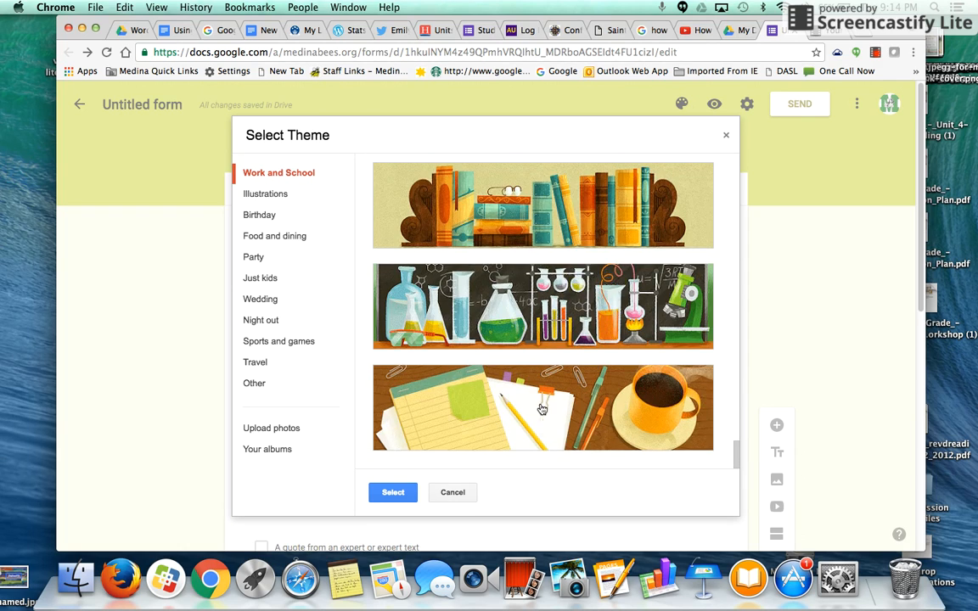
left_click(541, 409)
left_click(380, 492)
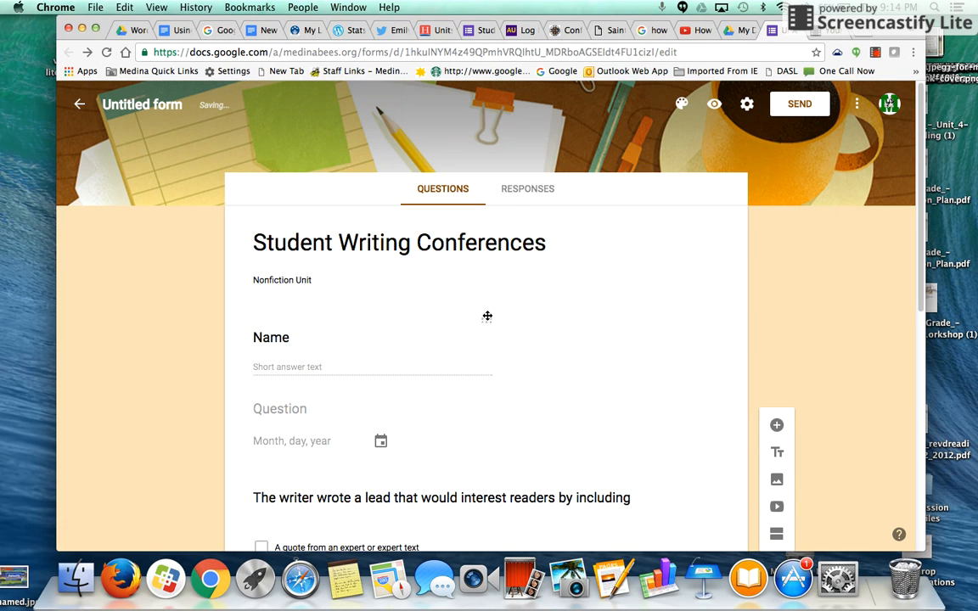
Rename the untitled form file to "Student Writing Conferences", matching the form's title
left_click(141, 104)
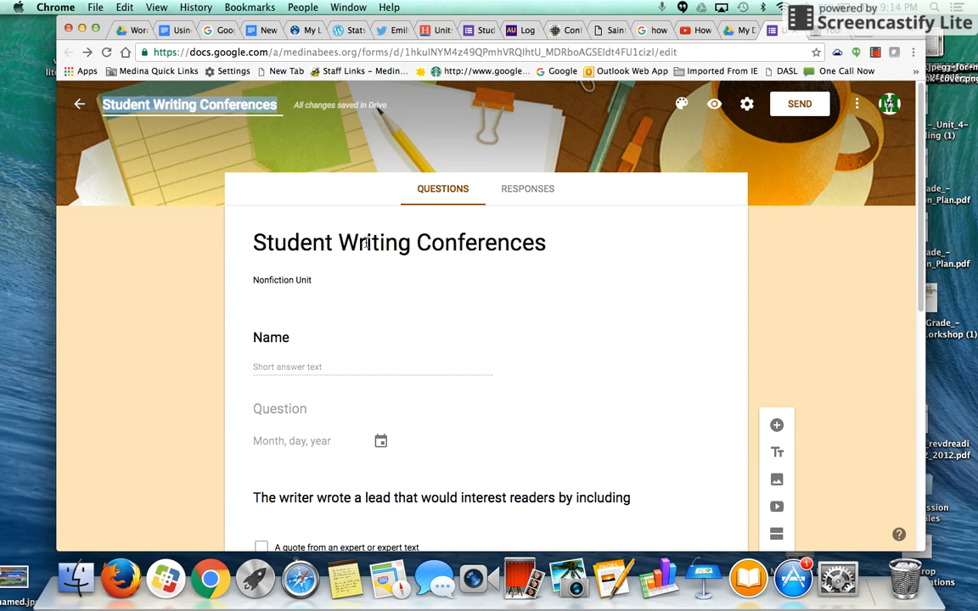
left_click(517, 276)
Look over the form's title, description and questions with the new theme applied
scroll(741, 322, "down", 5)
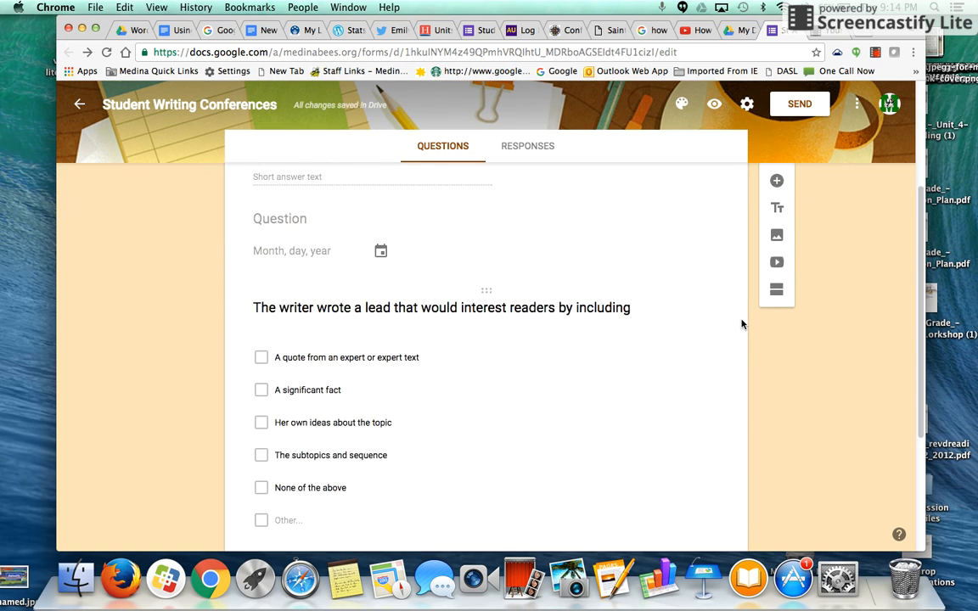
scroll(741, 322, "down", 5)
scroll(742, 323, "up", 10)
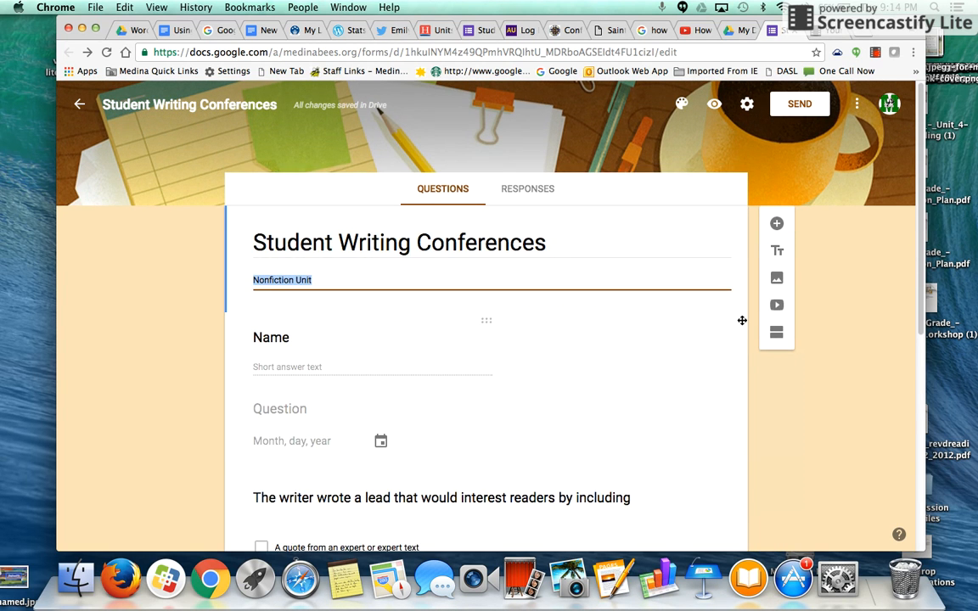
scroll(742, 321, "down", 3)
scroll(742, 321, "up", 3)
scroll(742, 321, "down", 2)
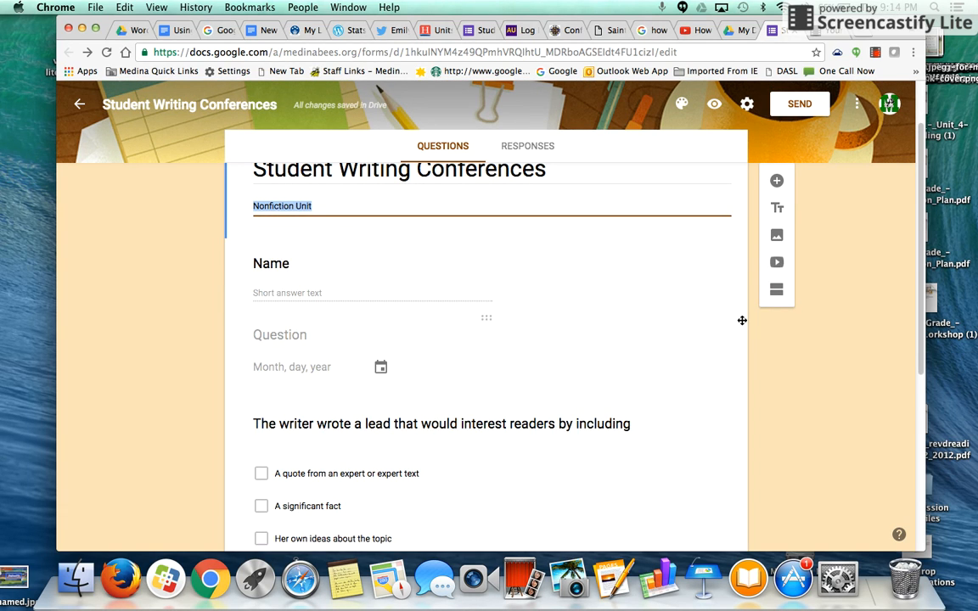
scroll(742, 321, "up", 2)
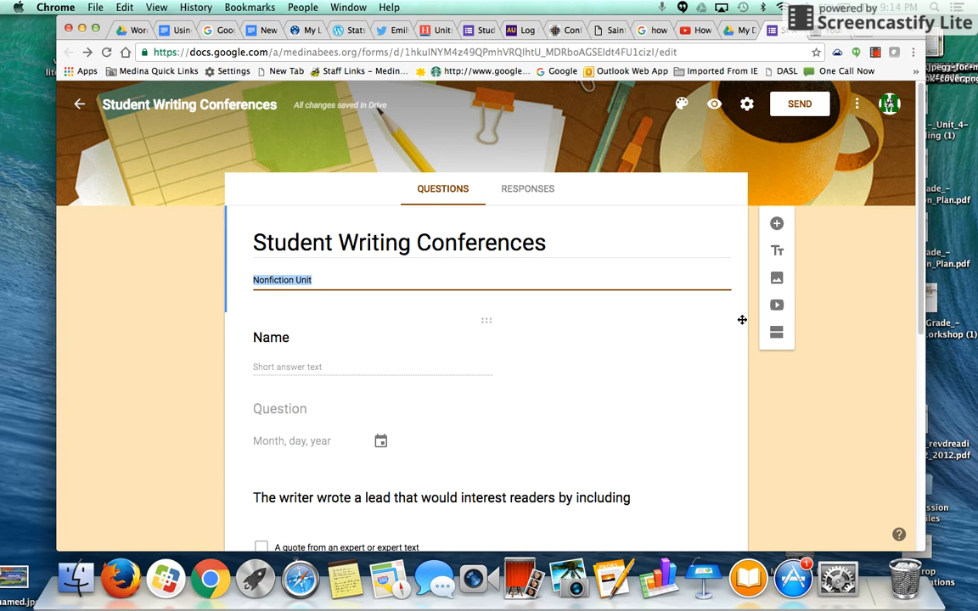
Look up a recipient by partial name for e-mailing the form, and close the send dialog without sending
left_click(790, 115)
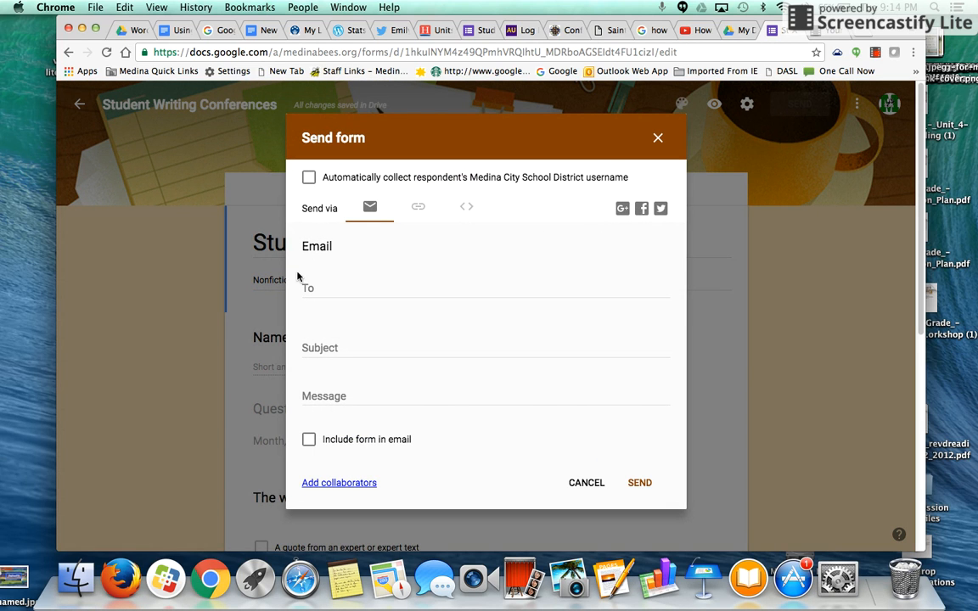
left_click(331, 288)
type("ca")
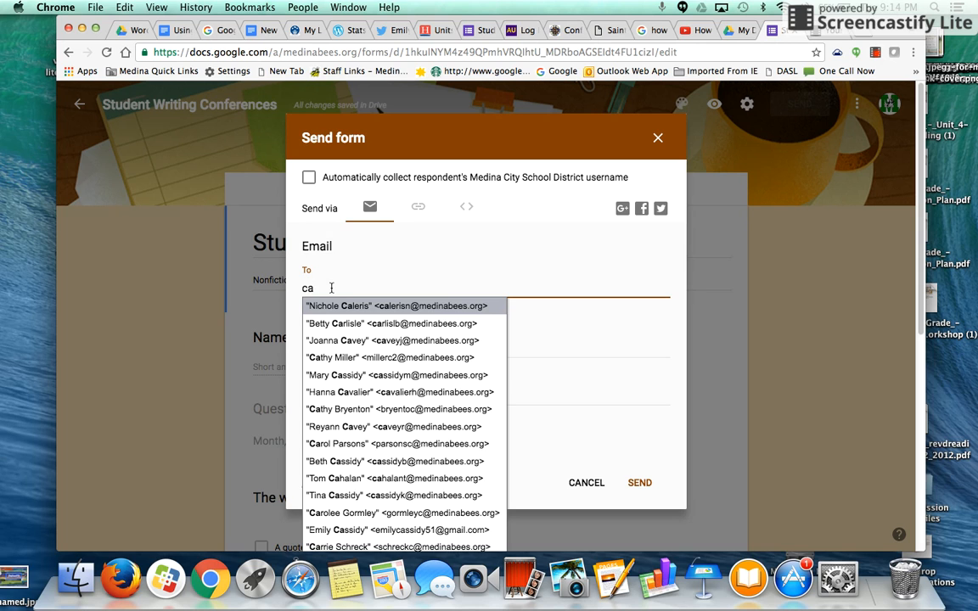
type("ss")
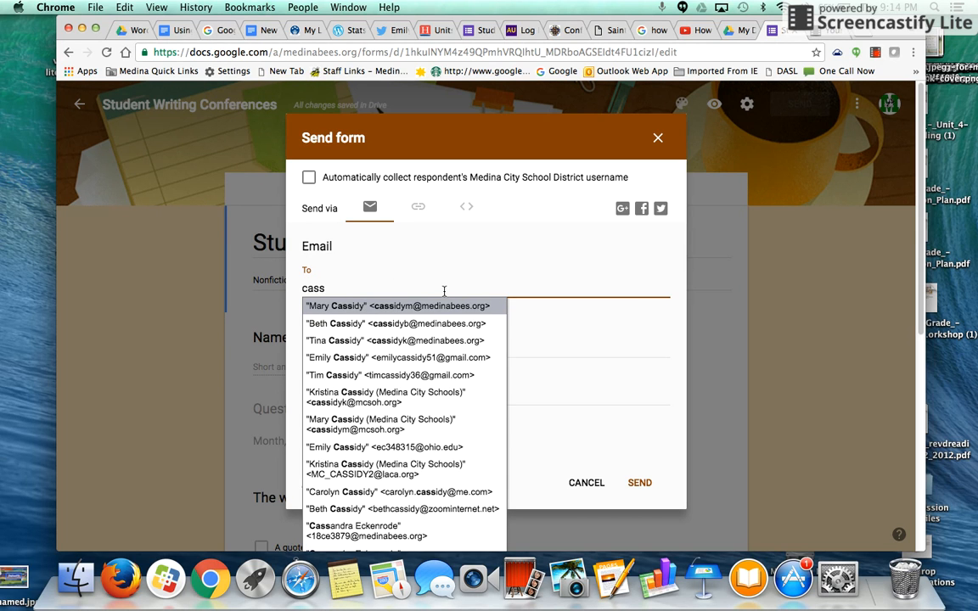
left_click(589, 395)
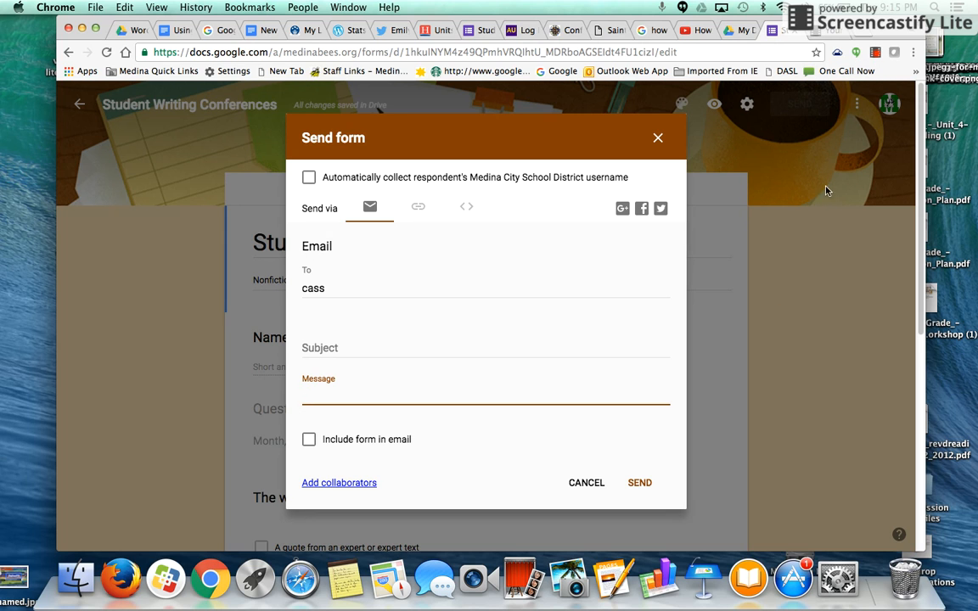
left_click(658, 137)
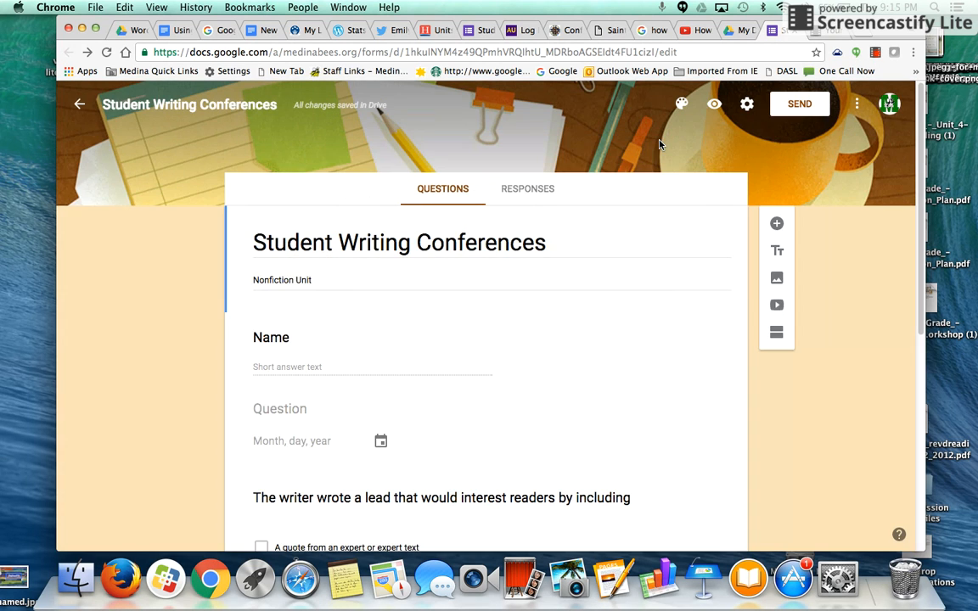